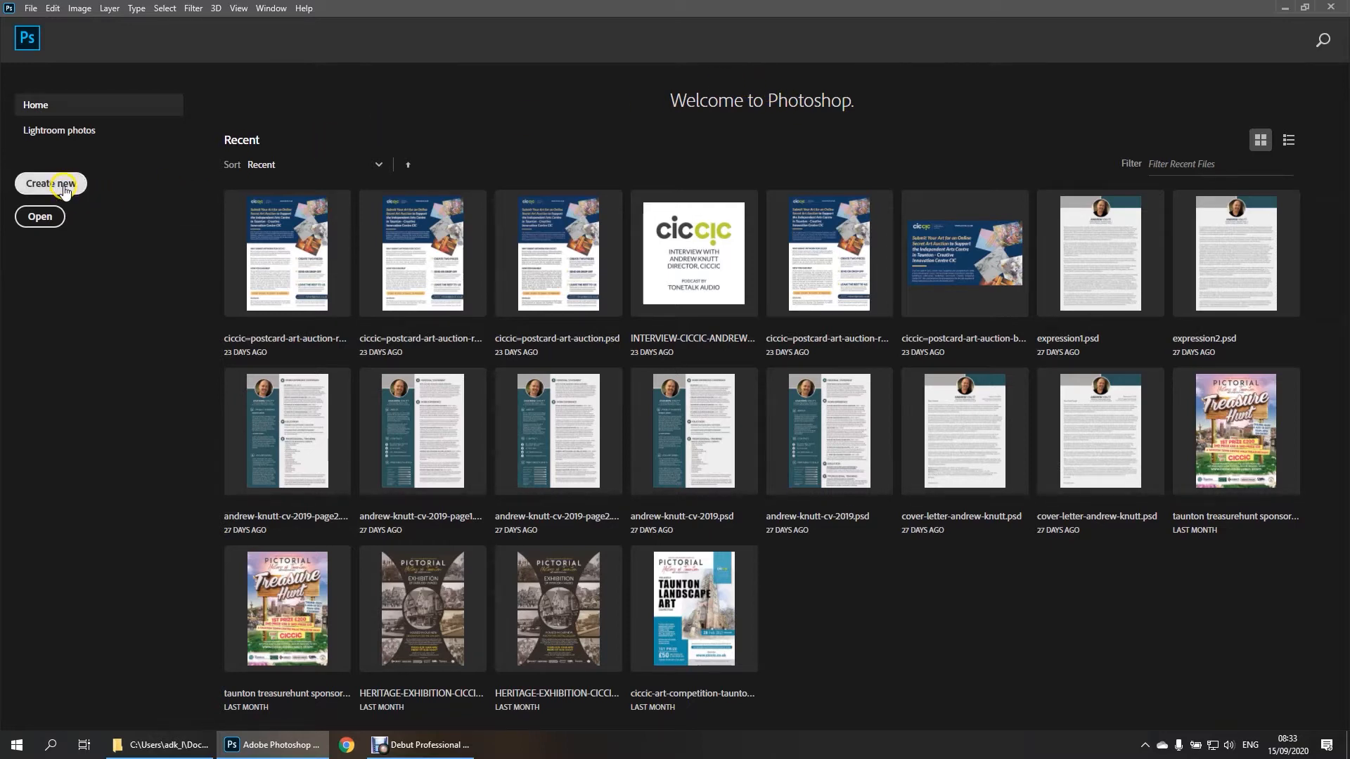
Create a new landscape document 1920 pixels wide and 1080 pixels high at 72 pixels per inch
{"action": "left_click", "coordinate": [64, 187]}
{"action": "left_click", "coordinate": [450, 302]}
{"action": "type", "text": "1920"}
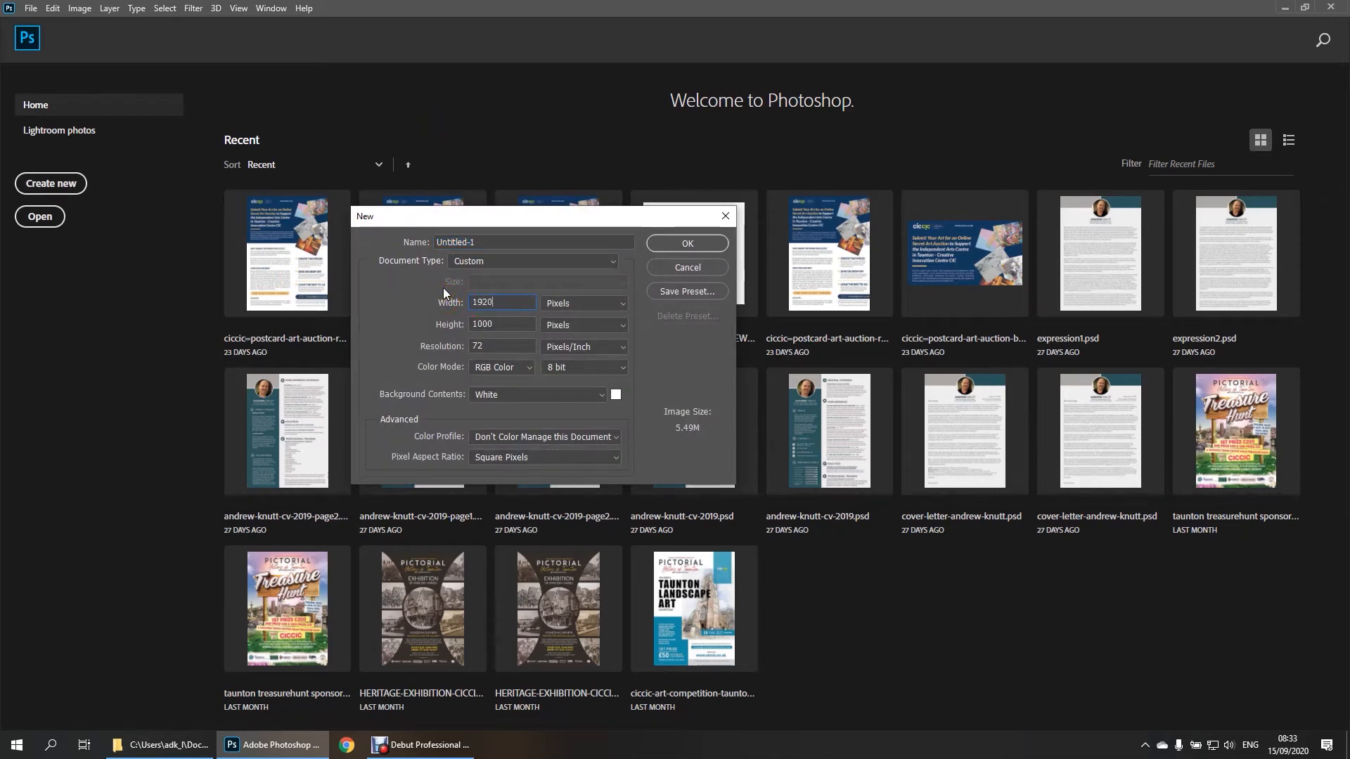
{"action": "left_click", "coordinate": [517, 322]}
{"action": "left_click", "coordinate": [420, 323]}
{"action": "type", "text": "1080"}
{"action": "left_click", "coordinate": [484, 345]}
{"action": "left_click", "coordinate": [690, 244]}
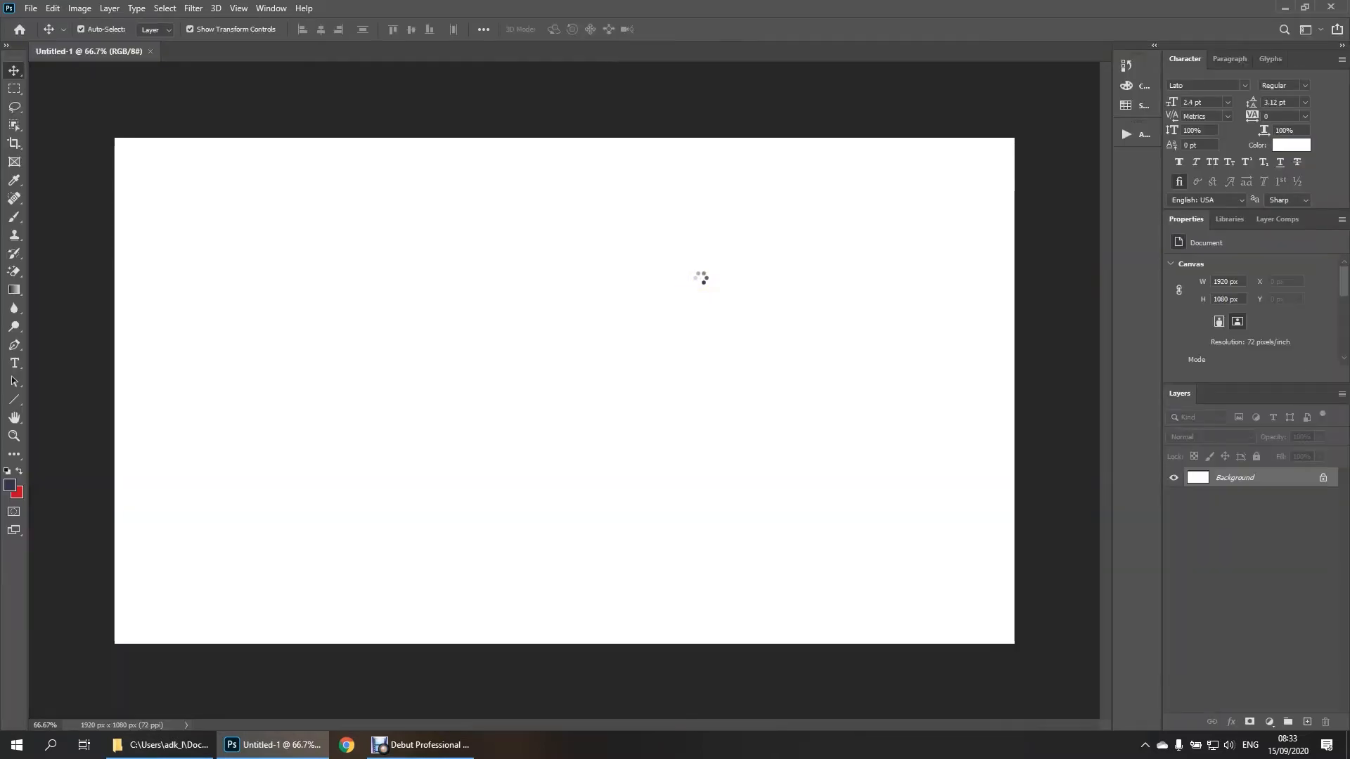
Place wireframe-8.jpg from the wireframe artwork folder into the document at its fitted size
{"action": "left_click", "coordinate": [182, 750]}
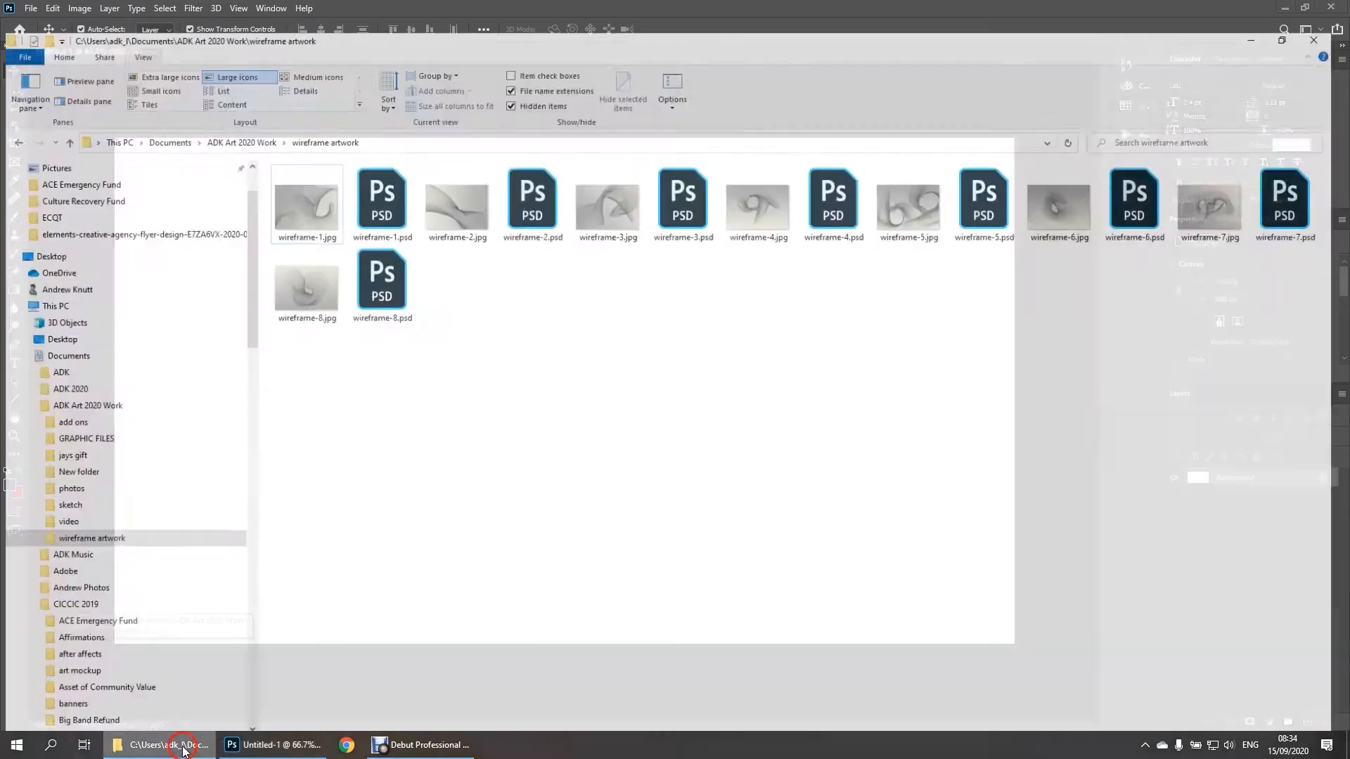
{"action": "left_click_drag", "start_coordinate": [295, 271], "coordinate": [378, 443]}
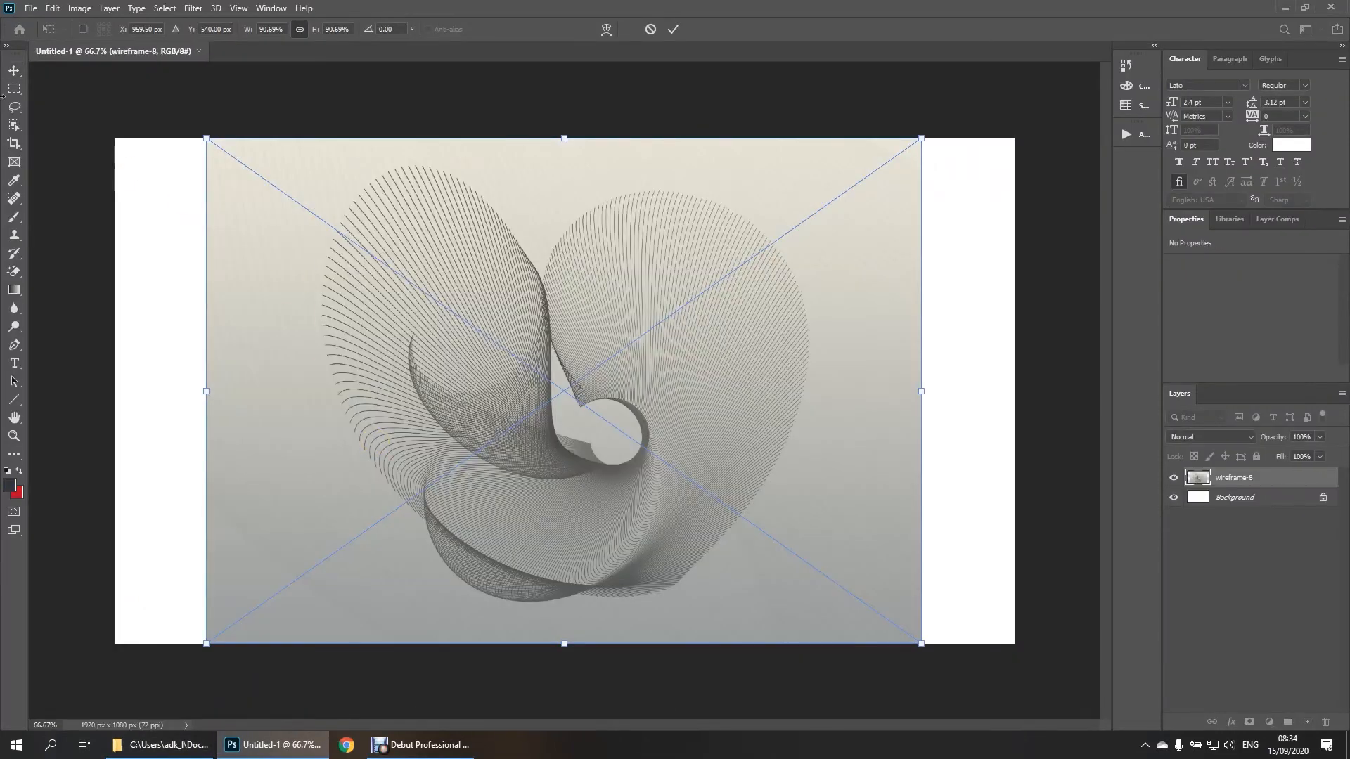
{"action": "left_click", "coordinate": [14, 71]}
{"action": "left_click", "coordinate": [116, 338]}
{"action": "left_click", "coordinate": [137, 336]}
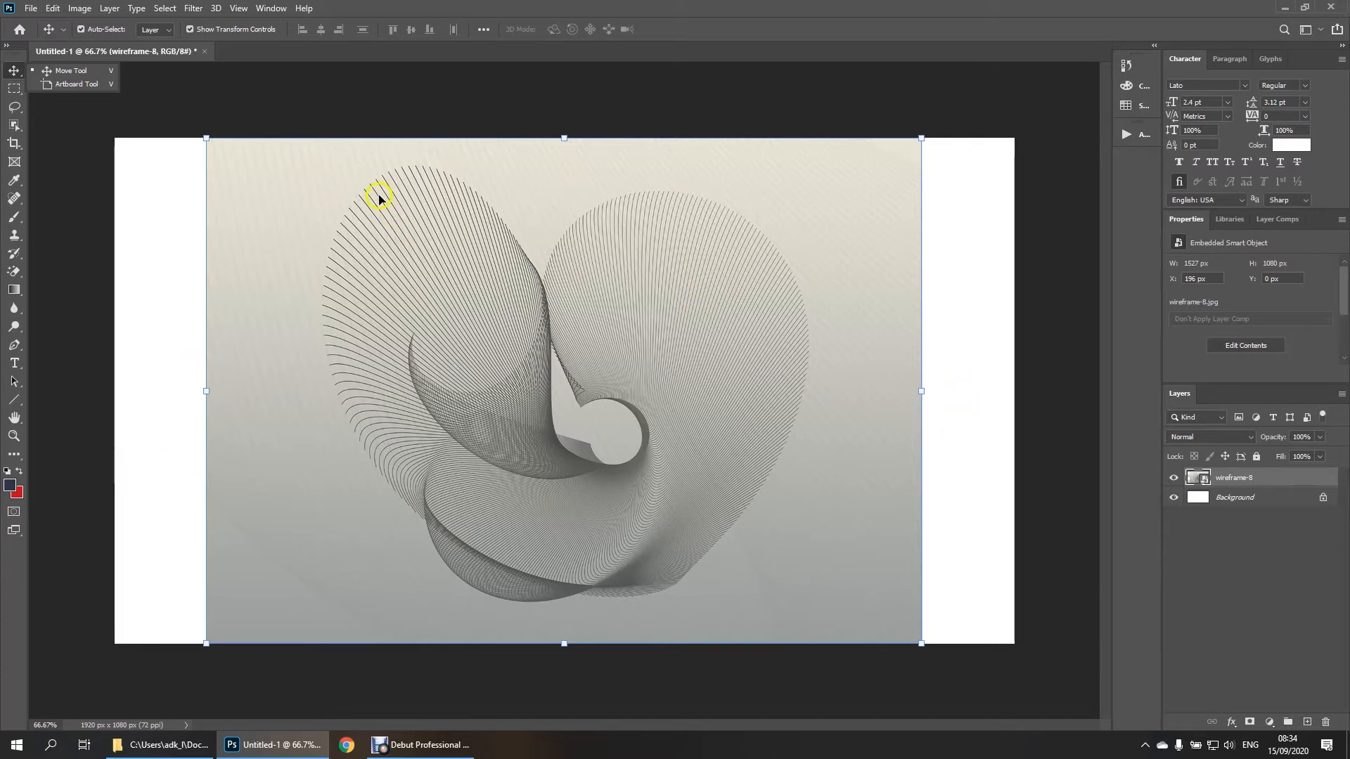
Scale the wireframe artwork proportionally to about 1925 by 1361 pixels so it covers the full canvas width
{"action": "left_click", "coordinate": [921, 139]}
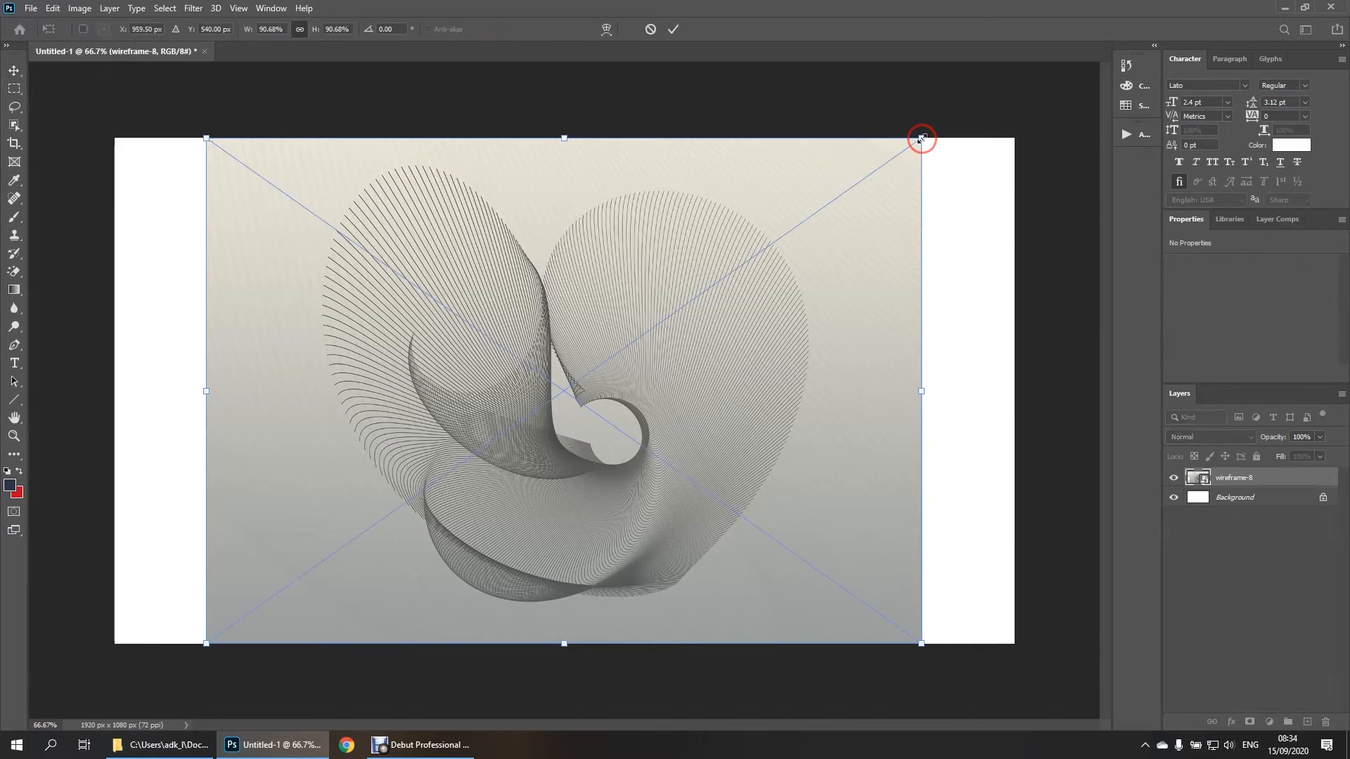
{"action": "left_click_drag", "start_coordinate": [921, 138], "coordinate": [1022, 83]}
{"action": "left_click_drag", "start_coordinate": [206, 643], "coordinate": [100, 703]}
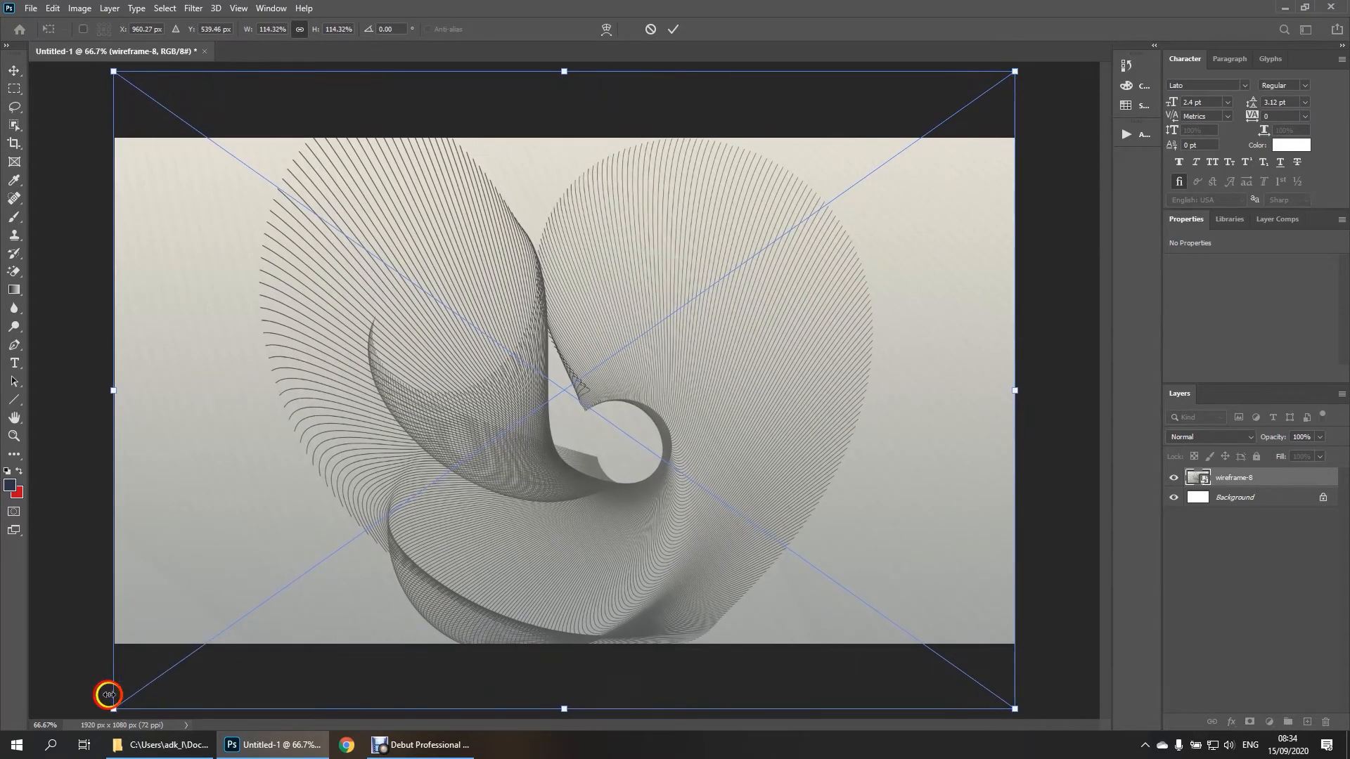
{"action": "left_click", "coordinate": [9, 72]}
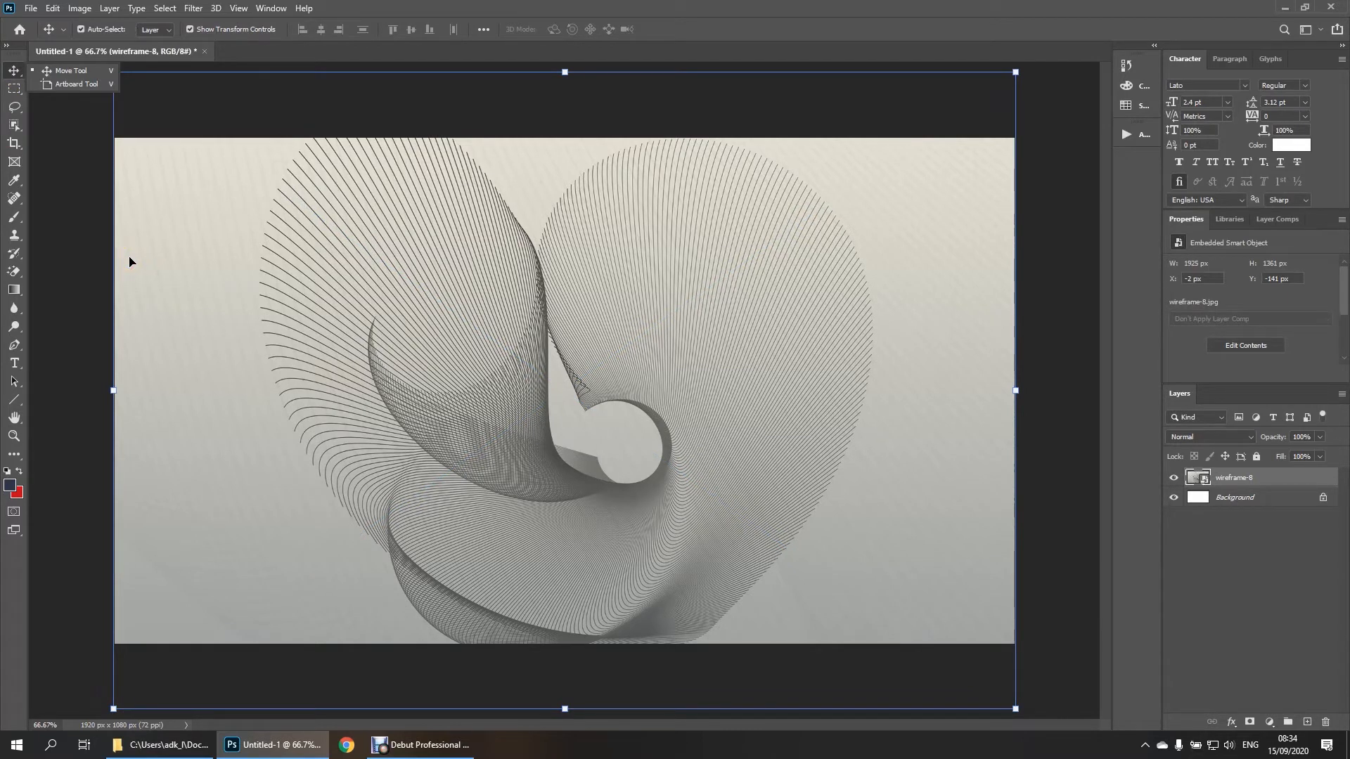
Nudge the wireframe artwork upward by about 25 pixels to adjust its crop within the canvas
{"action": "left_click", "coordinate": [193, 257]}
{"action": "key", "text": "Up"}
{"action": "key", "text": "Up"}
{"action": "key", "text": "Up"}
{"action": "key", "text": "Up"}
{"action": "key", "text": "Up"}
{"action": "key", "text": "Up"}
{"action": "key", "text": "Up"}
{"action": "key", "text": "Up"}
{"action": "key", "text": "Up"}
{"action": "key", "text": "Up"}
{"action": "key", "text": "Up"}
{"action": "key", "text": "Up"}
{"action": "key", "text": "Up"}
{"action": "key", "text": "Up"}
{"action": "key", "text": "Up"}
{"action": "key", "text": "Up"}
{"action": "key", "text": "Up"}
{"action": "key", "text": "Up"}
{"action": "key", "text": "Up"}
{"action": "key", "text": "Up"}
{"action": "key", "text": "Down"}
{"action": "key", "text": "Down"}
{"action": "key", "text": "Down"}
{"action": "key", "text": "Down"}
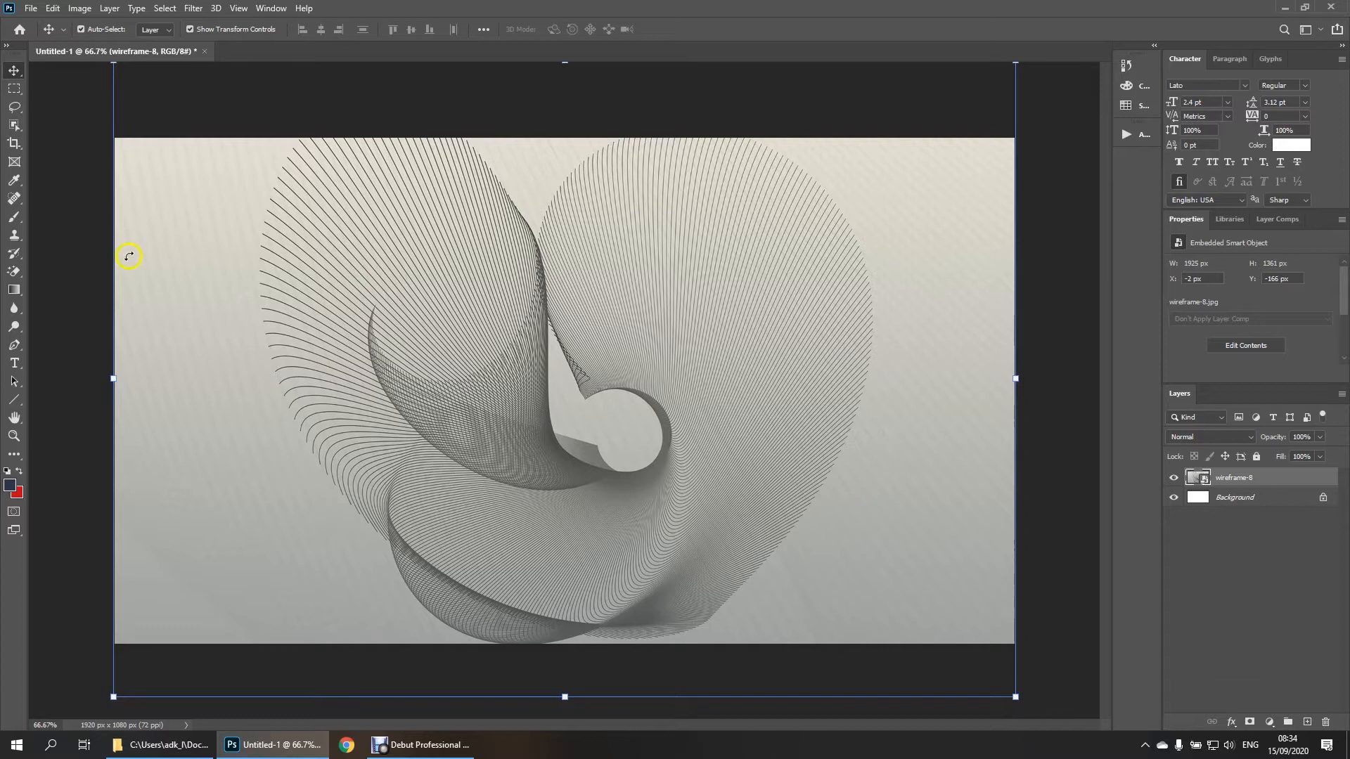
Save the image as a JPEG named with the artist's hyphenated full name plus "-art1", and close the document without saving changes
{"action": "left_click", "coordinate": [31, 9]}
{"action": "left_click", "coordinate": [45, 178]}
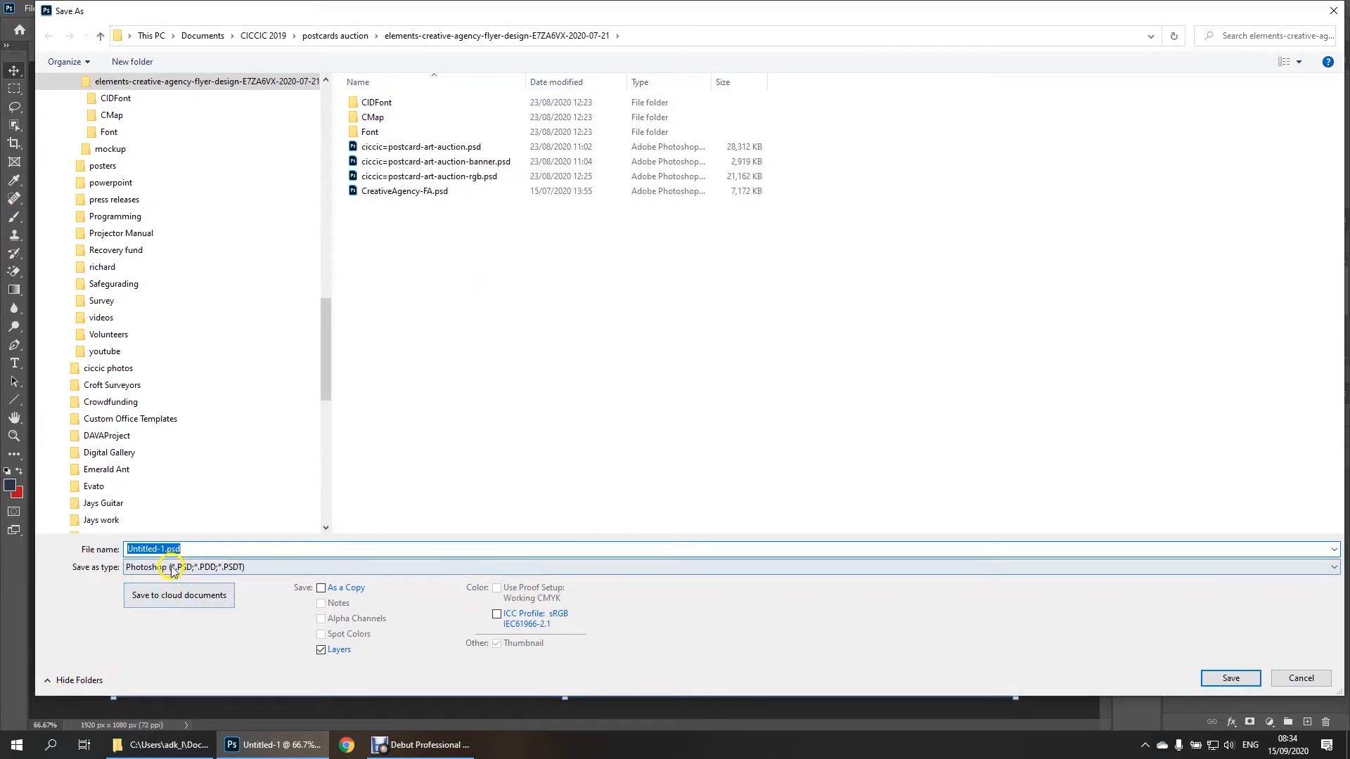
{"action": "left_click", "coordinate": [171, 567]}
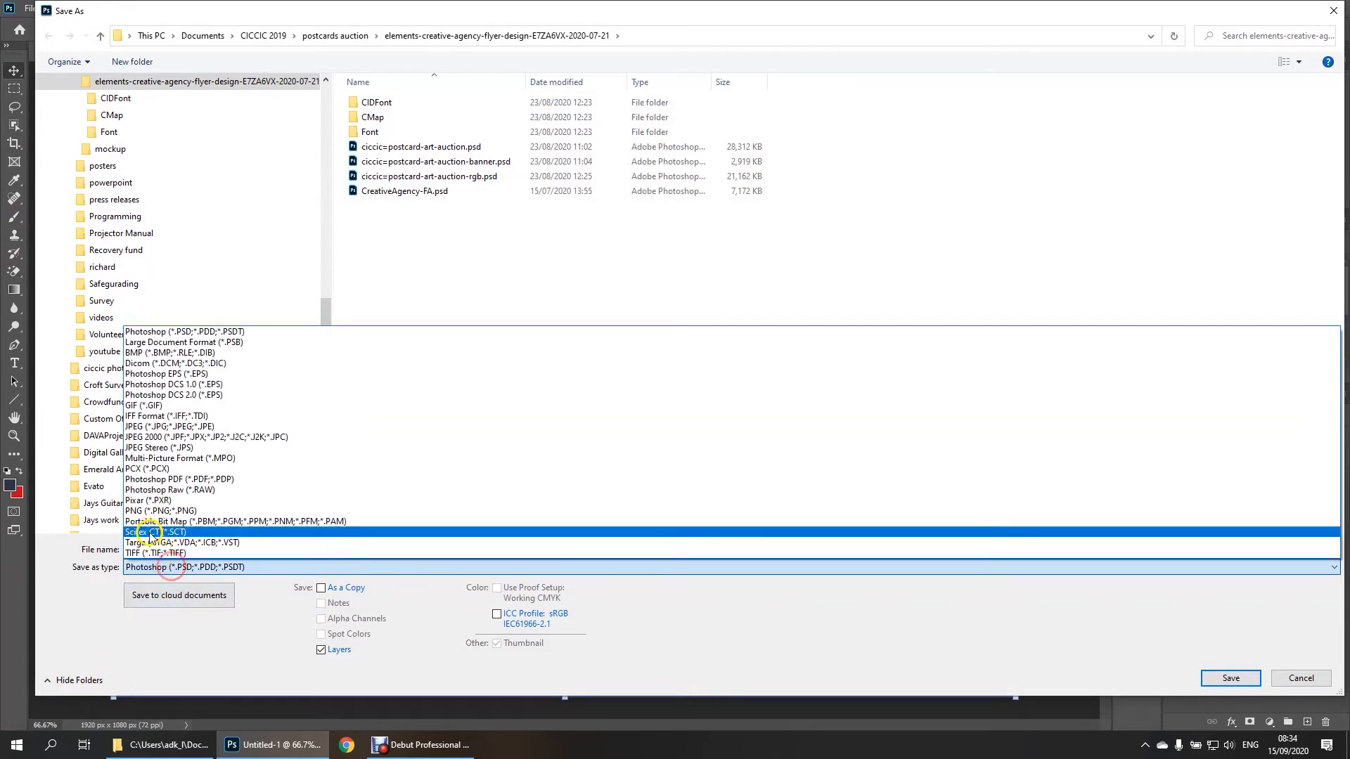
{"action": "left_click", "coordinate": [152, 427]}
{"action": "left_click", "coordinate": [197, 551]}
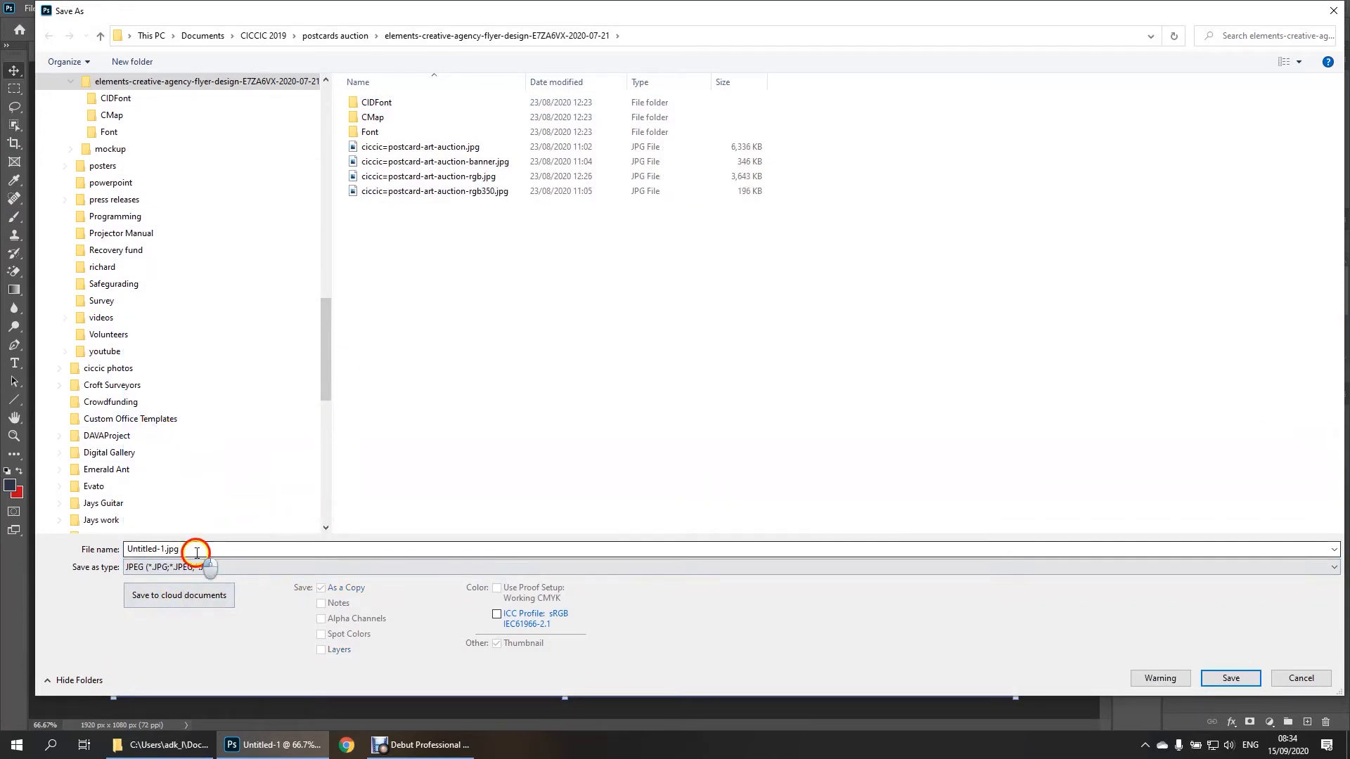
{"action": "double_click", "coordinate": [197, 551]}
{"action": "type", "text": "andrew-knutt-a"}
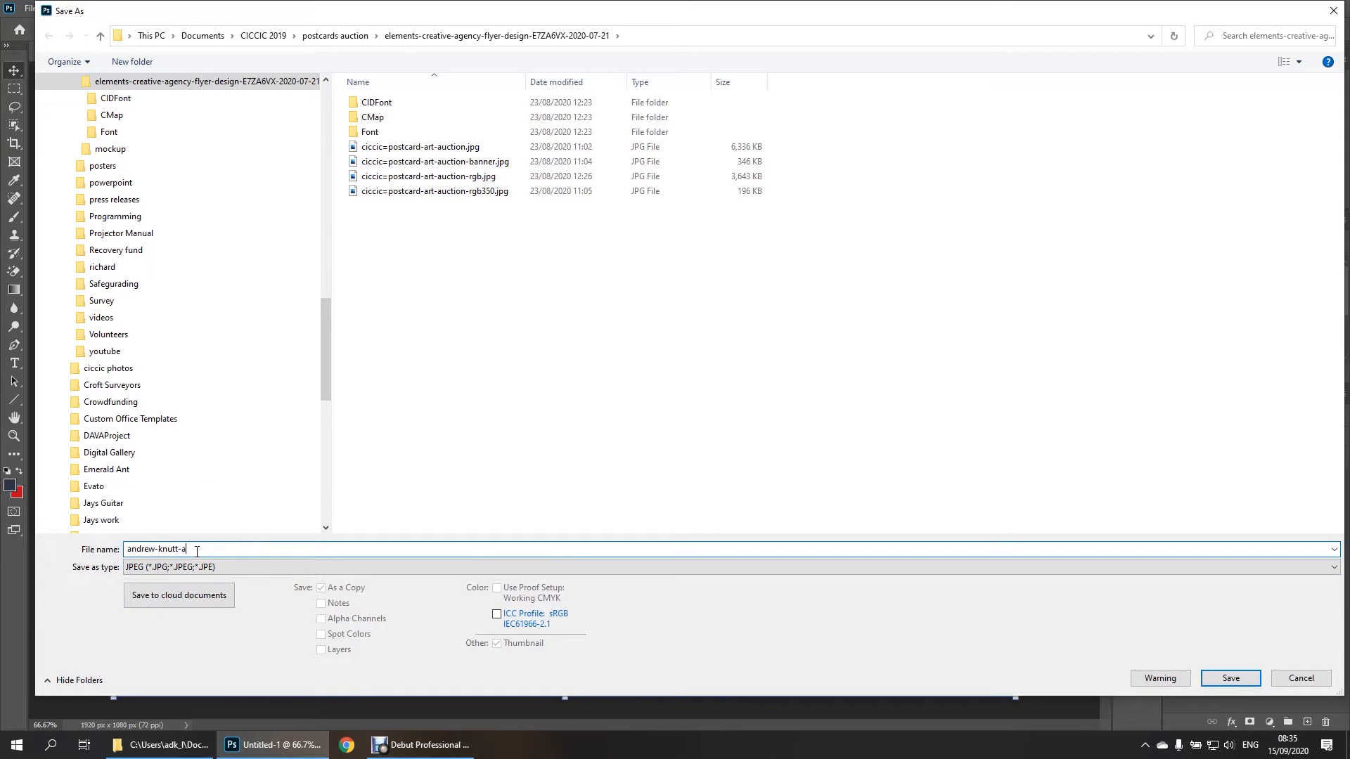
{"action": "type", "text": "rt1"}
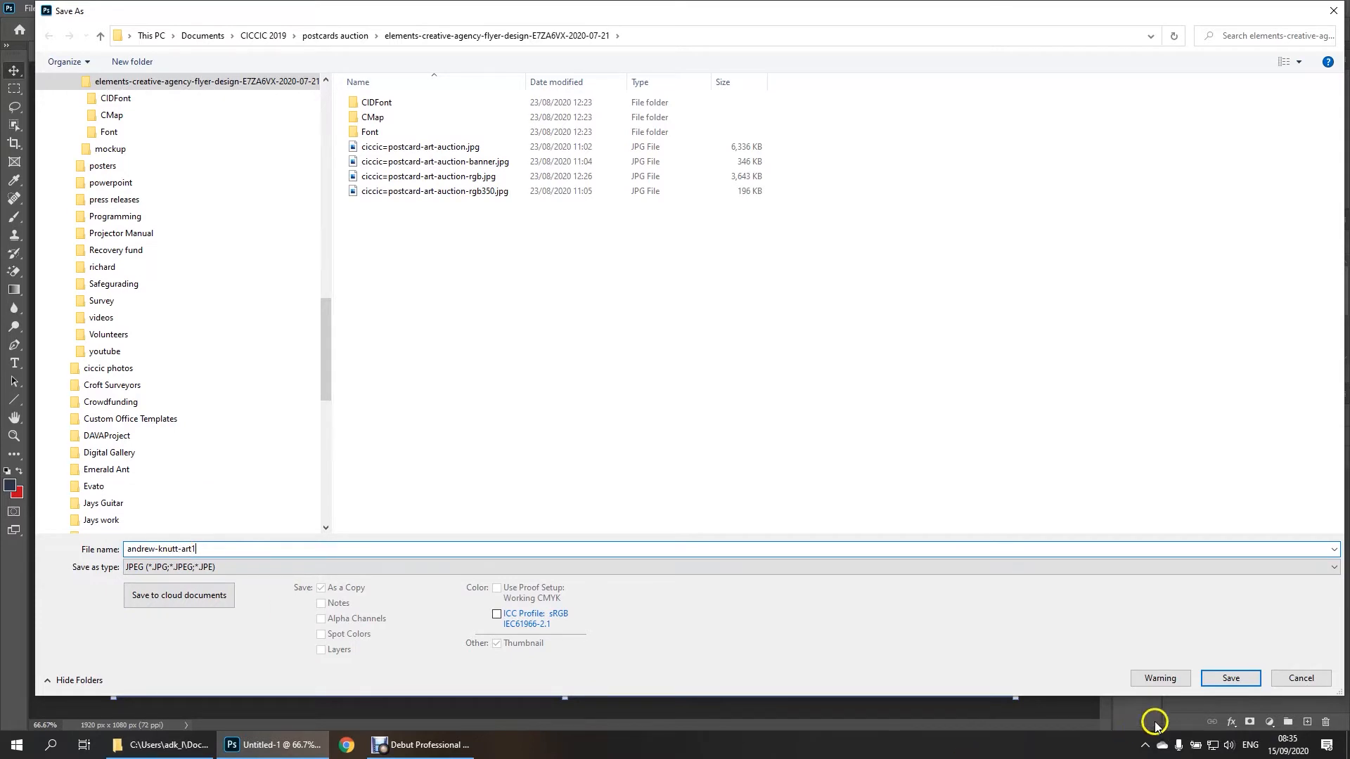
{"action": "left_click", "coordinate": [1231, 678]}
{"action": "left_click", "coordinate": [206, 51]}
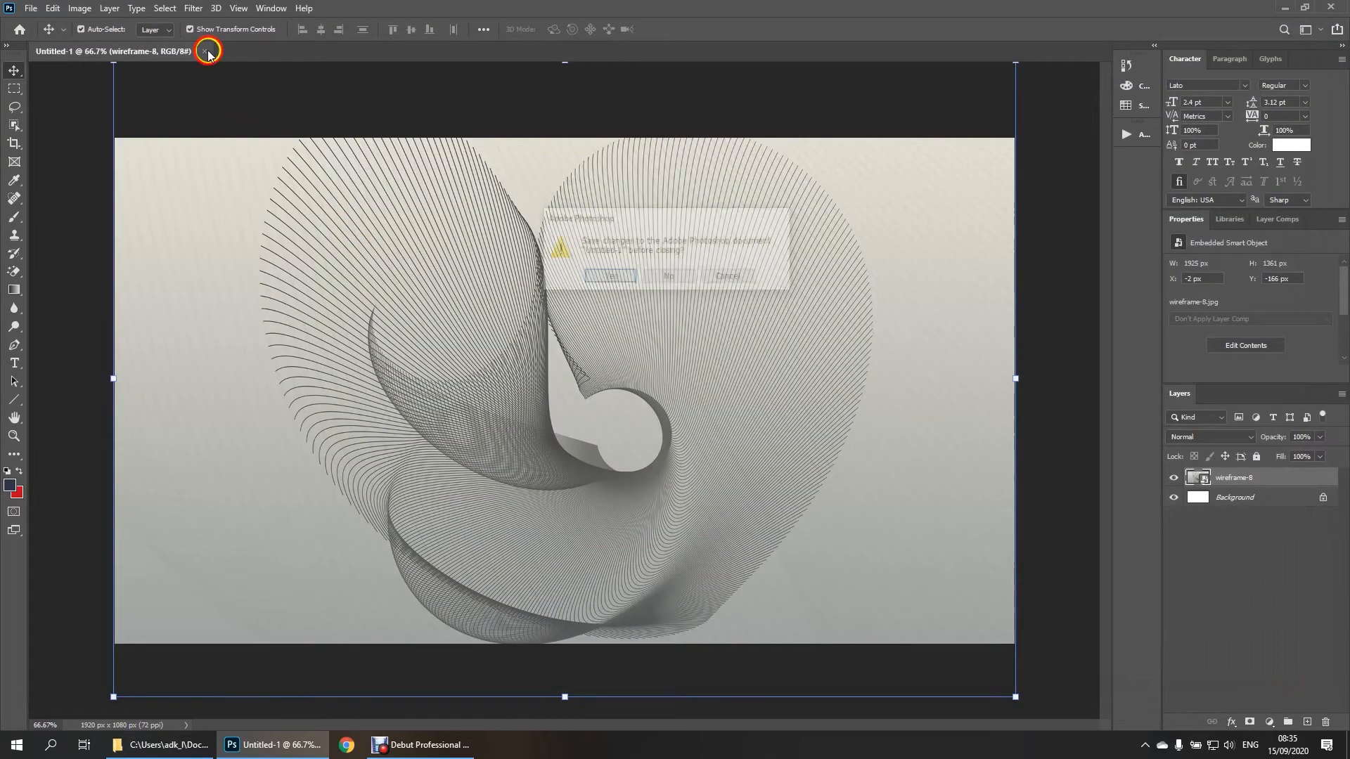
{"action": "left_click", "coordinate": [665, 278]}
Create a new portrait document 1080 pixels wide and 1920 pixels high
{"action": "left_click", "coordinate": [60, 182]}
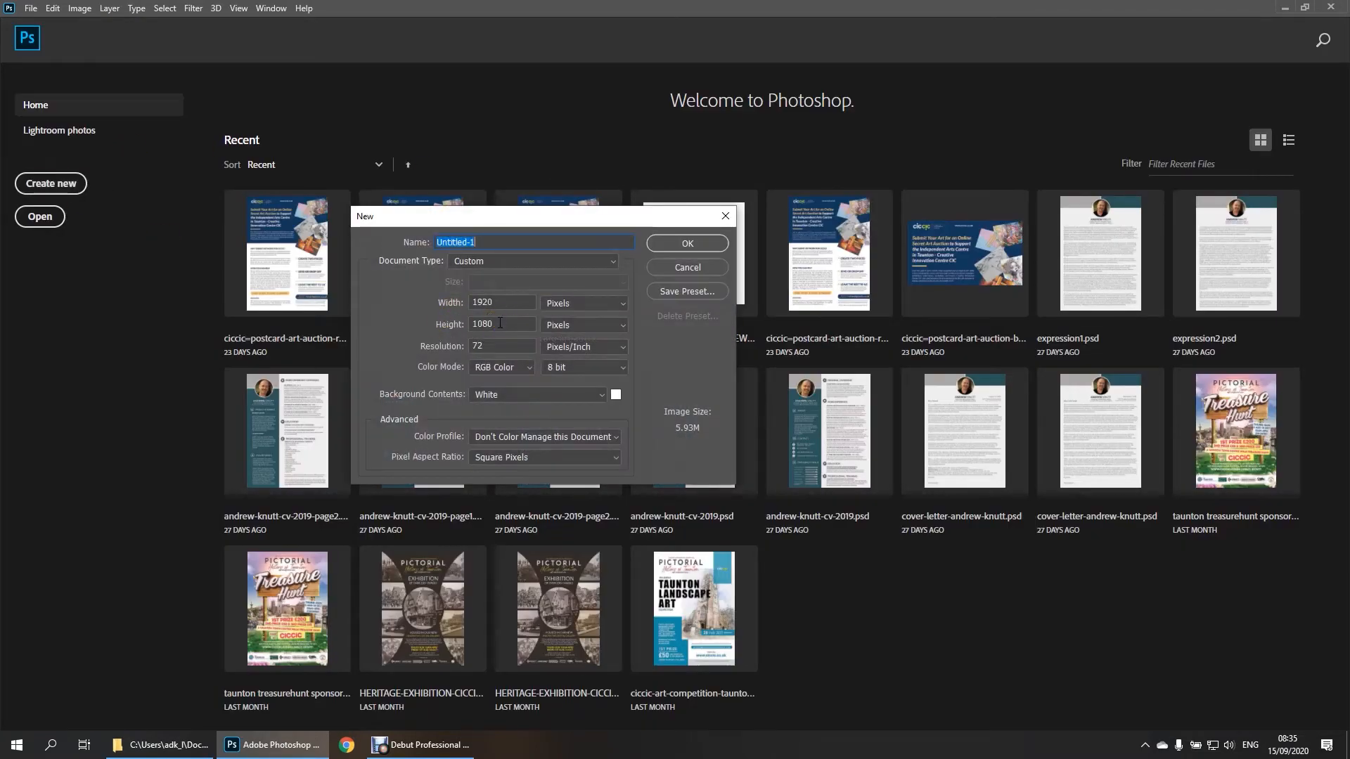
{"action": "double_click", "coordinate": [498, 326]}
{"action": "type", "text": "1920"}
{"action": "left_click_drag", "start_coordinate": [517, 303], "coordinate": [388, 304]}
{"action": "type", "text": "1080"}
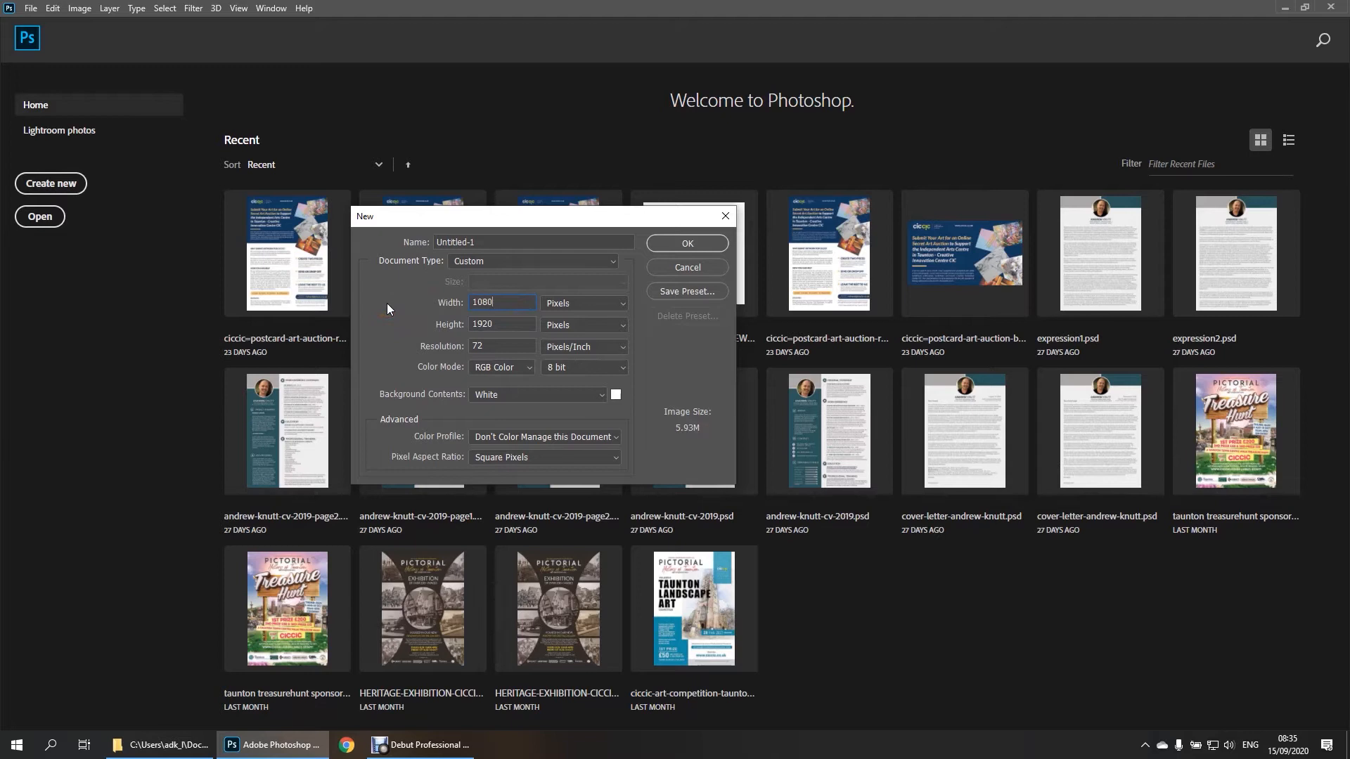
{"action": "left_click", "coordinate": [702, 244]}
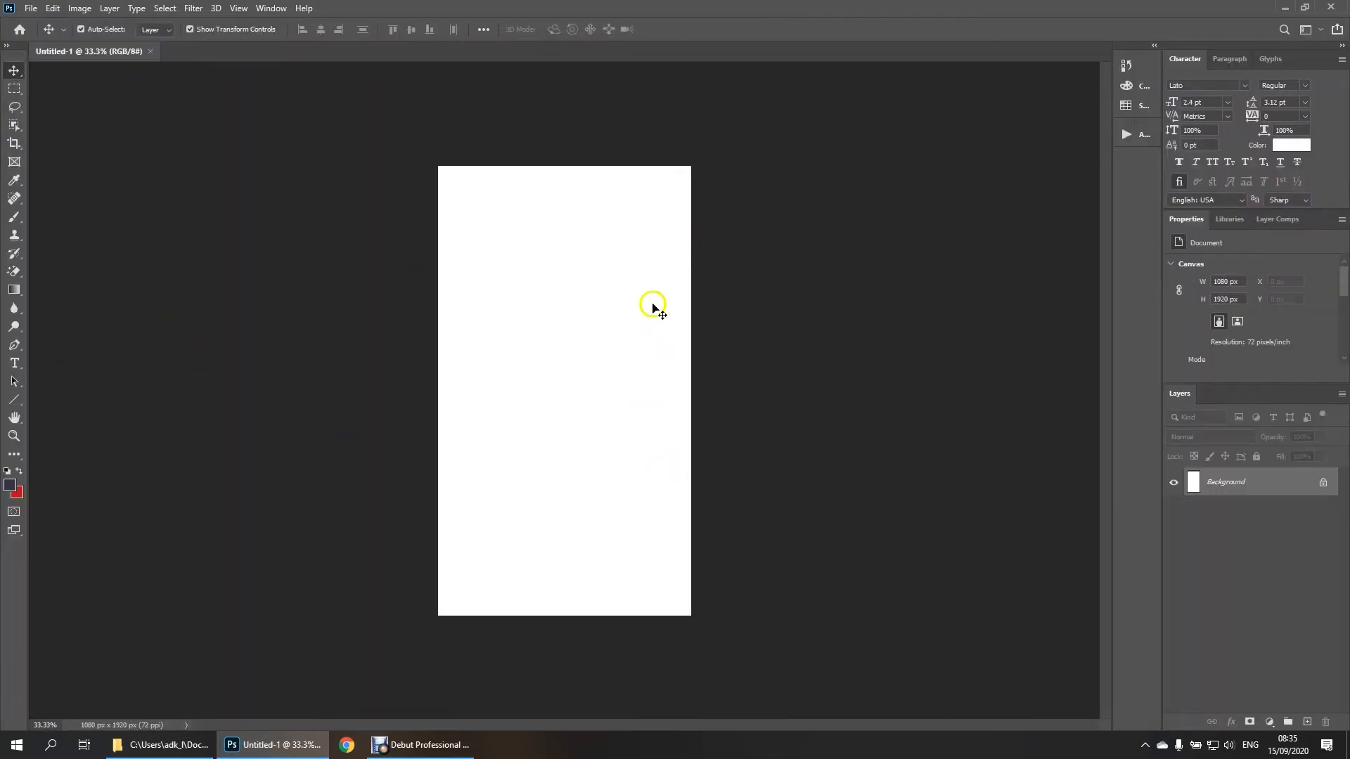
Place cpatianmarvel.jpg from the jays gift folder and scale it to the width of the portrait canvas
{"action": "left_click", "coordinate": [170, 747]}
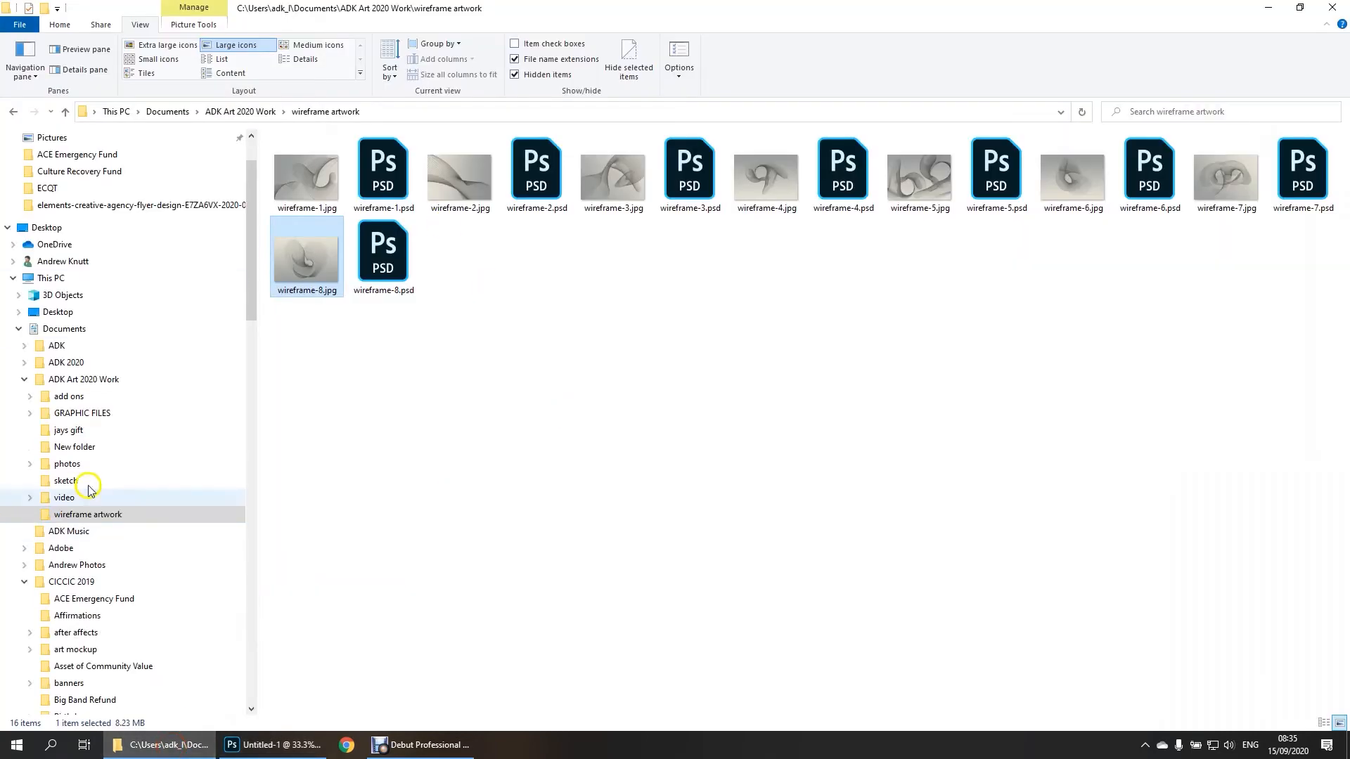
{"action": "left_click", "coordinate": [79, 430]}
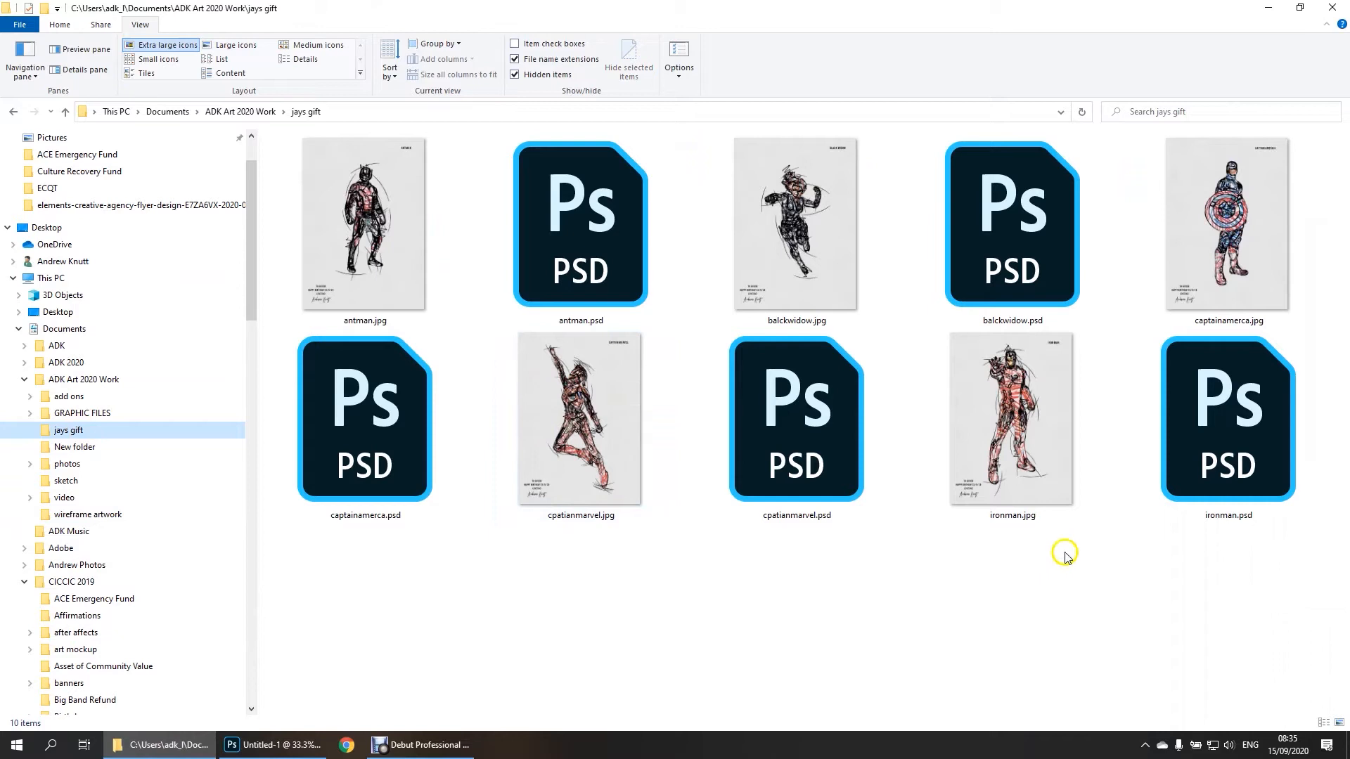
{"action": "left_click_drag", "start_coordinate": [575, 436], "coordinate": [465, 538]}
{"action": "left_click_drag", "start_coordinate": [637, 289], "coordinate": [695, 211]}
{"action": "left_click_drag", "start_coordinate": [490, 495], "coordinate": [427, 567]}
{"action": "left_click", "coordinate": [134, 355]}
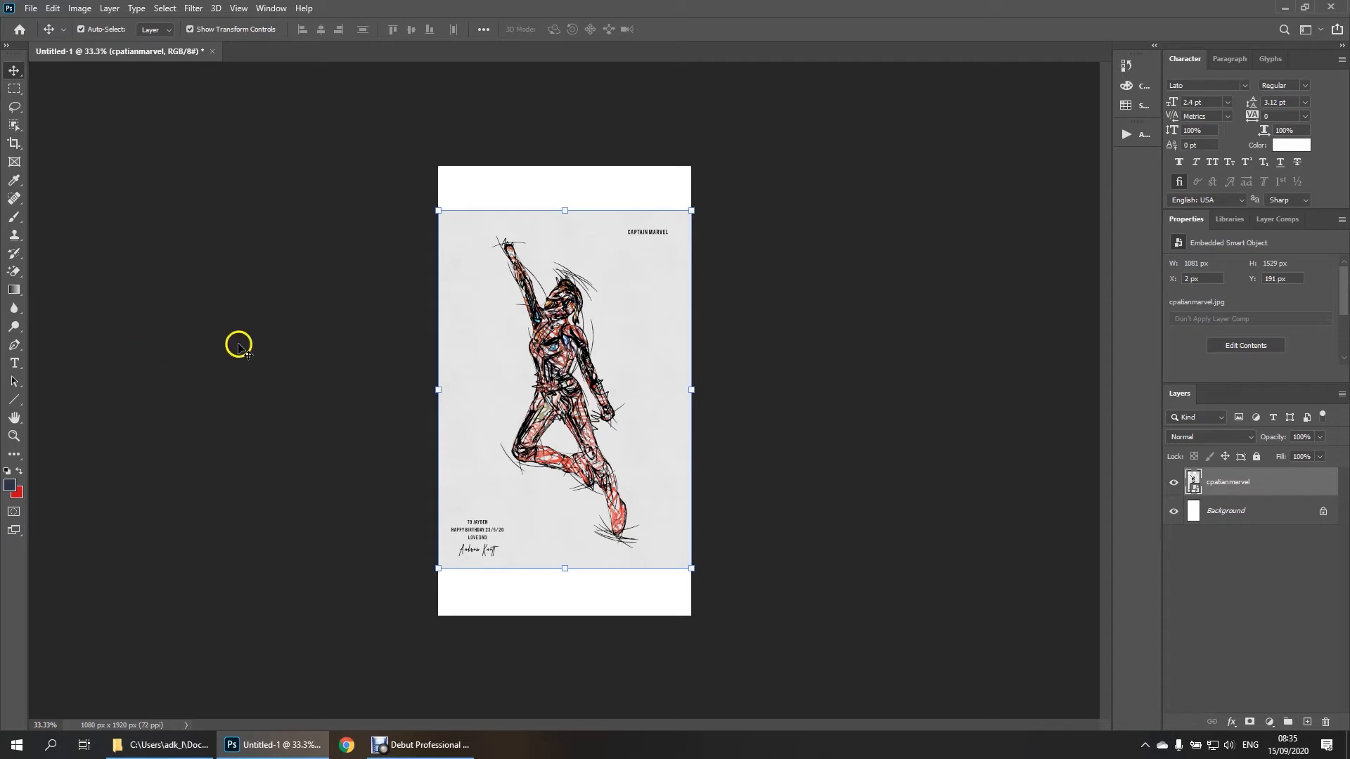
Enlarge the Captain Marvel artwork proportionally to about 1370 by 1939 pixels so it fills the canvas height
{"action": "left_click_drag", "start_coordinate": [691, 211], "coordinate": [737, 177]}
{"action": "left_click_drag", "start_coordinate": [438, 568], "coordinate": [402, 619]}
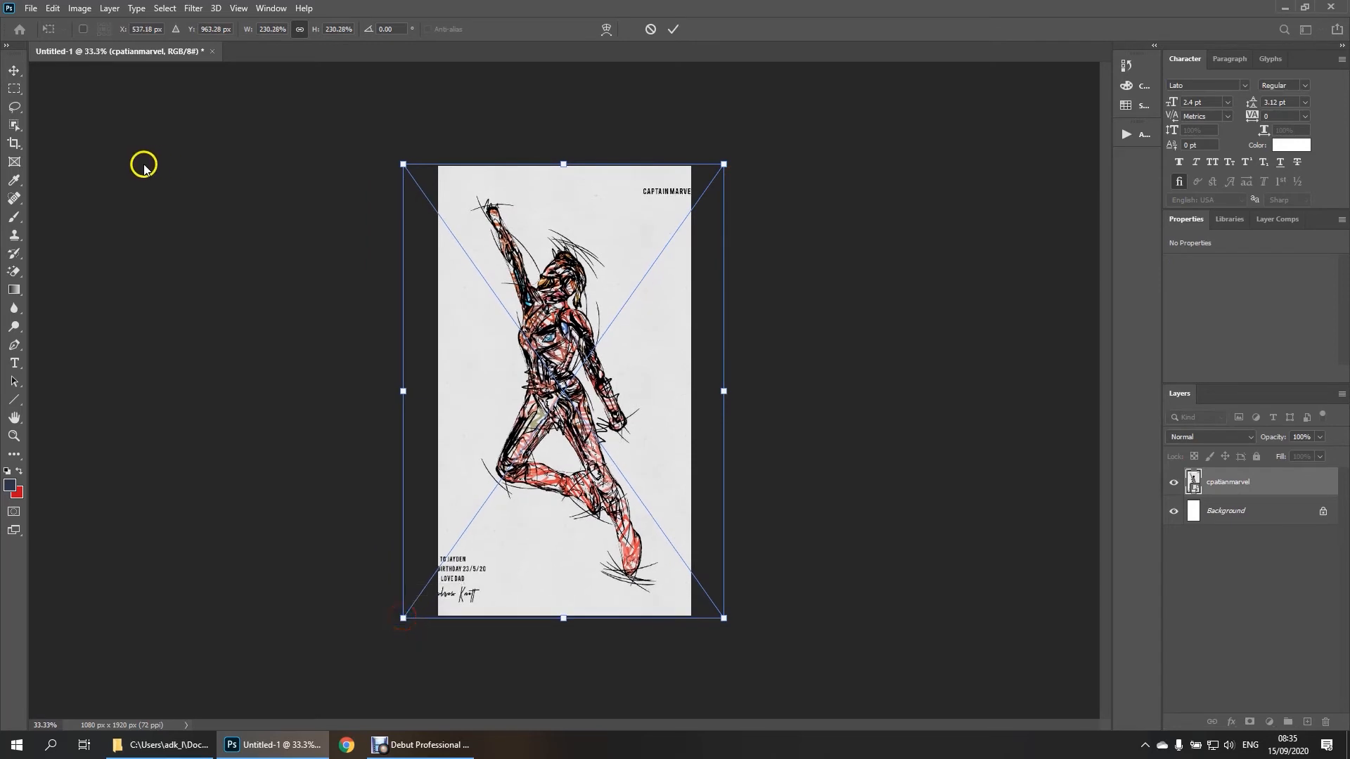
{"action": "left_click", "coordinate": [16, 71]}
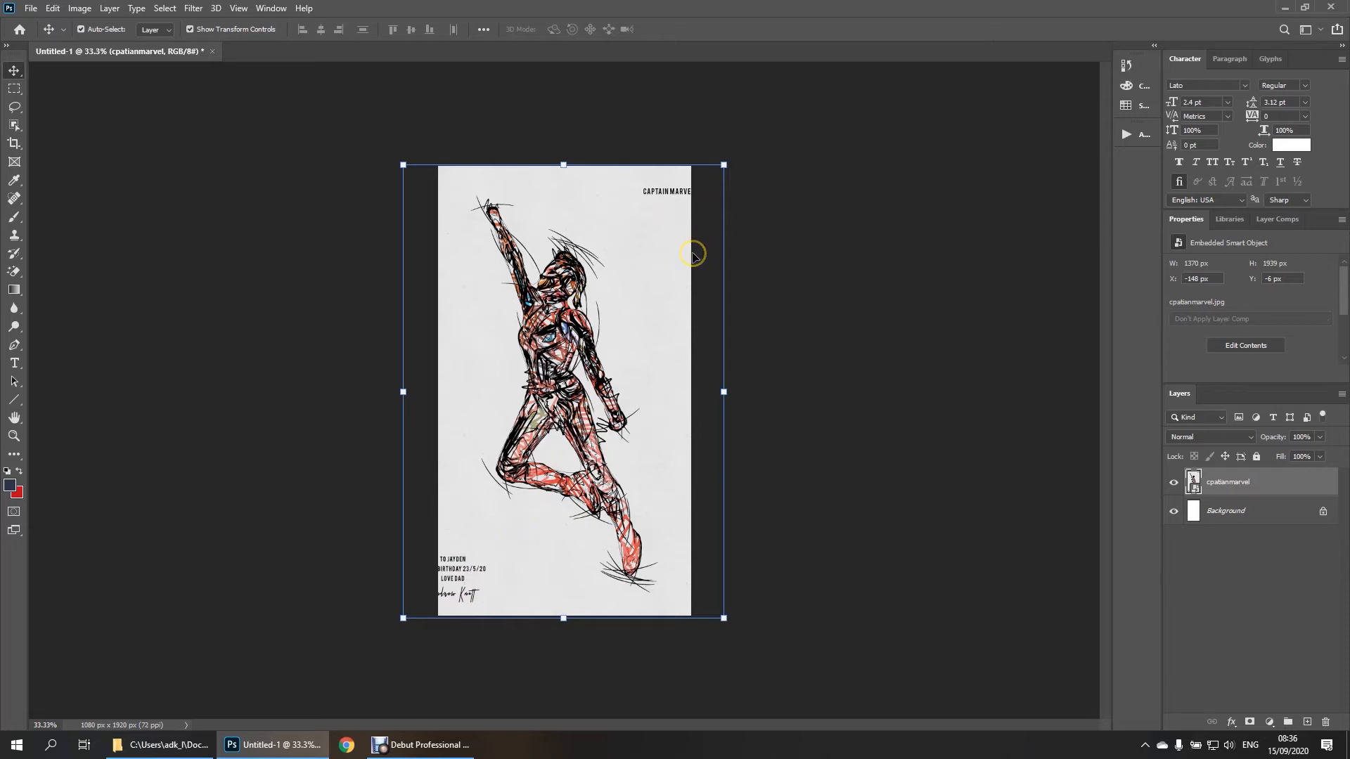
{"action": "left_click", "coordinate": [30, 8]}
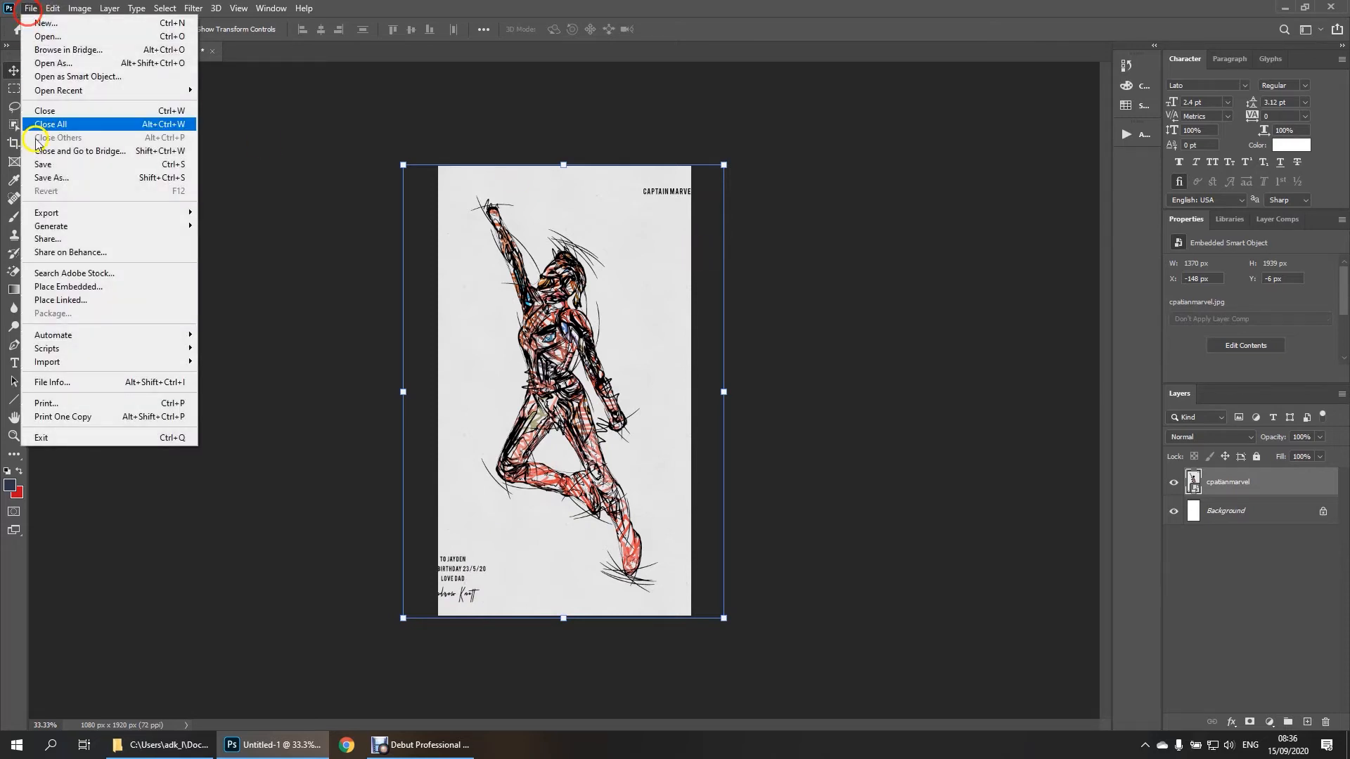
{"action": "left_click", "coordinate": [56, 178]}
{"action": "left_click", "coordinate": [221, 566]}
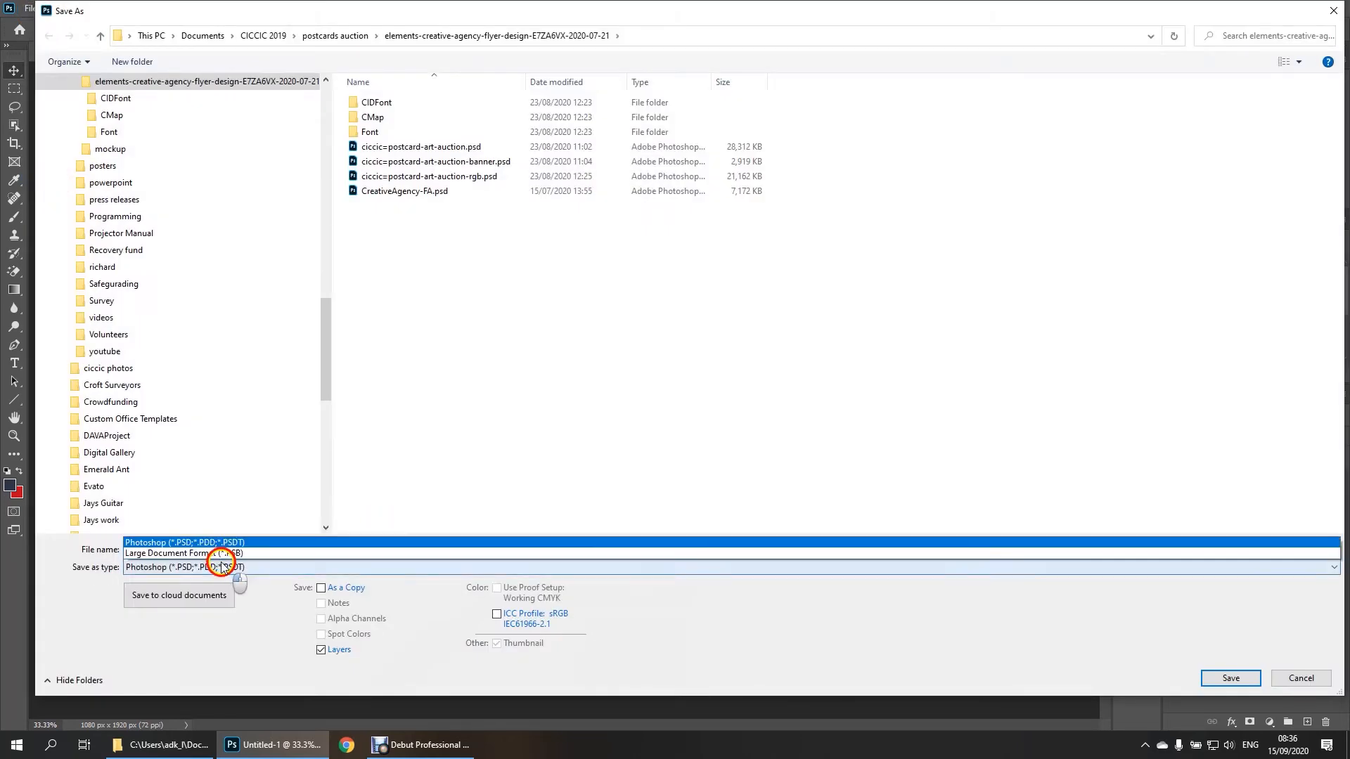
{"action": "left_click", "coordinate": [144, 427]}
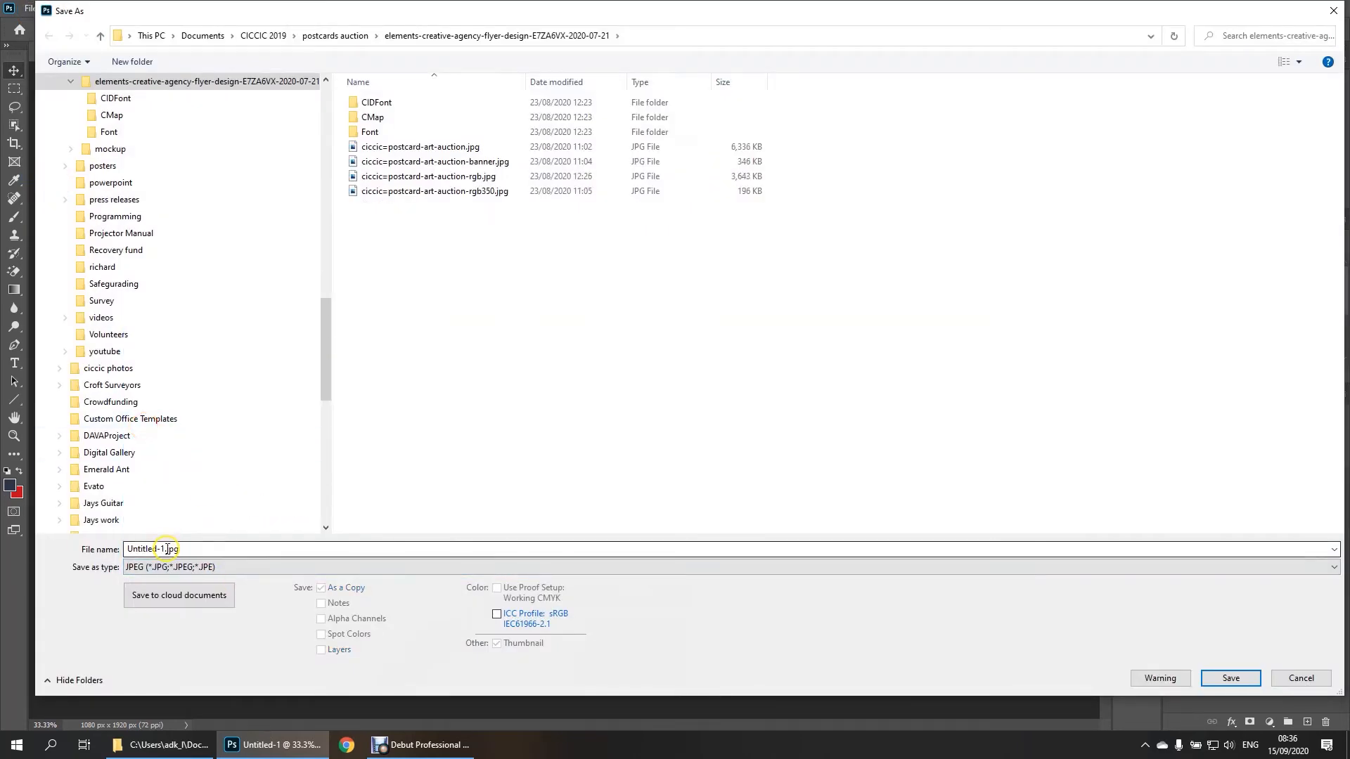
{"action": "left_click", "coordinate": [1297, 679]}
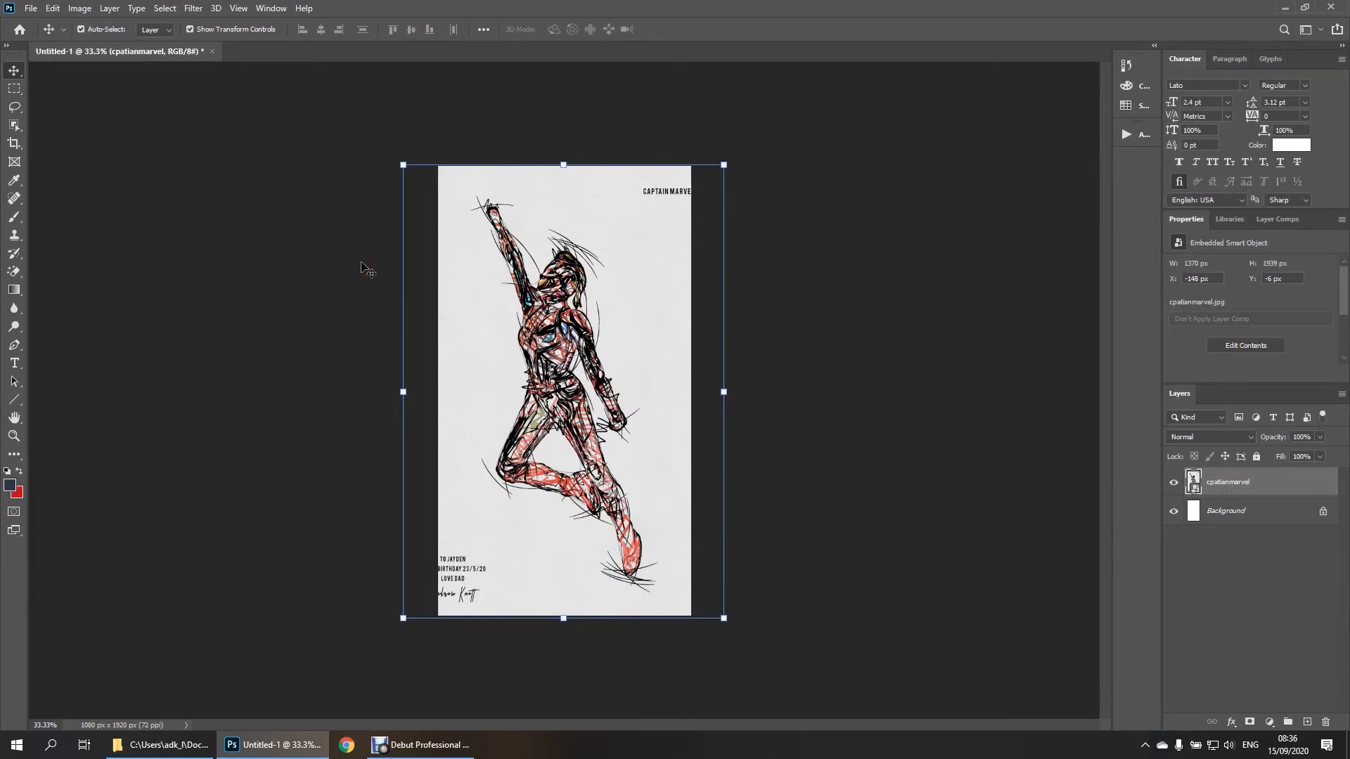
Delete the placed Captain Marvel artwork from the portrait document
{"action": "left_click", "coordinate": [597, 379]}
{"action": "key", "text": "Delete"}
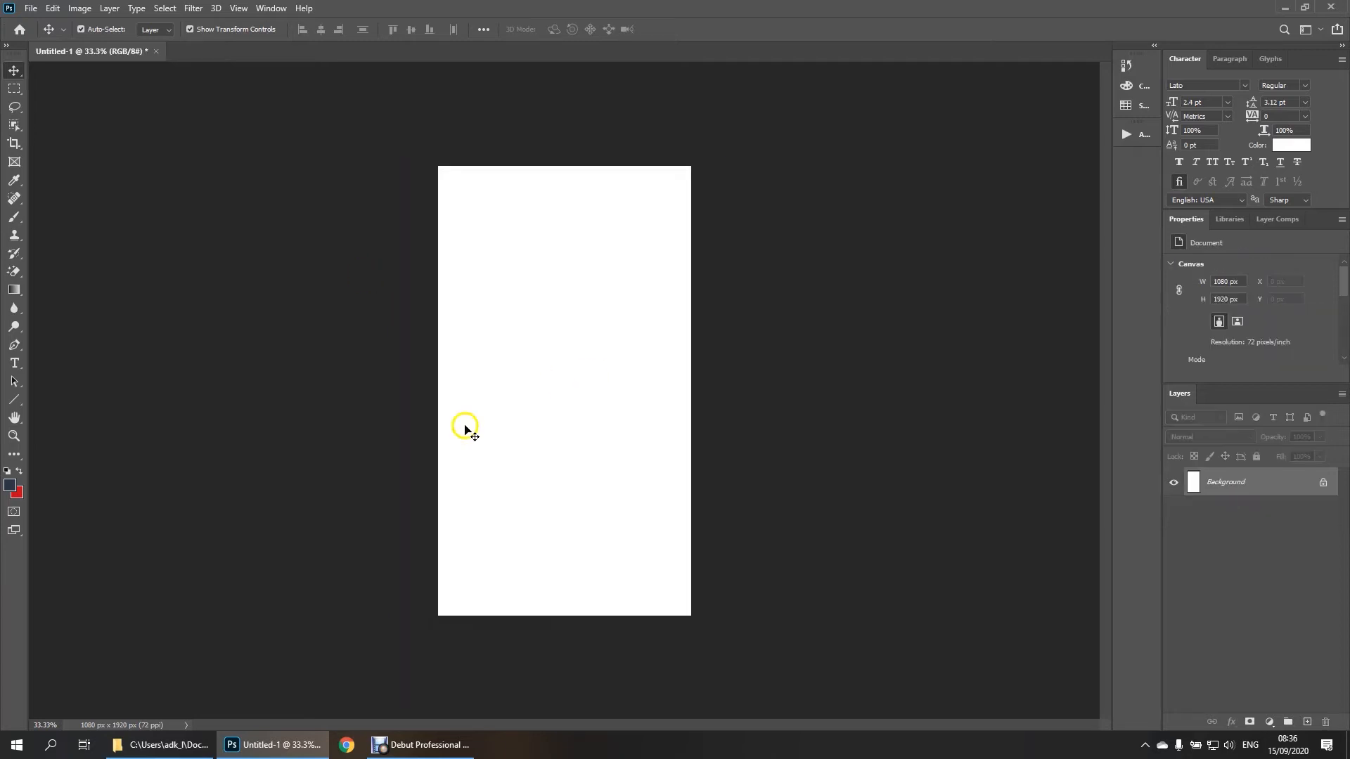
Place basic-face-drawing-1.jpg from the sketch folder and scale it to the canvas width, about 1090 by 1210 pixels
{"action": "left_click", "coordinate": [123, 745]}
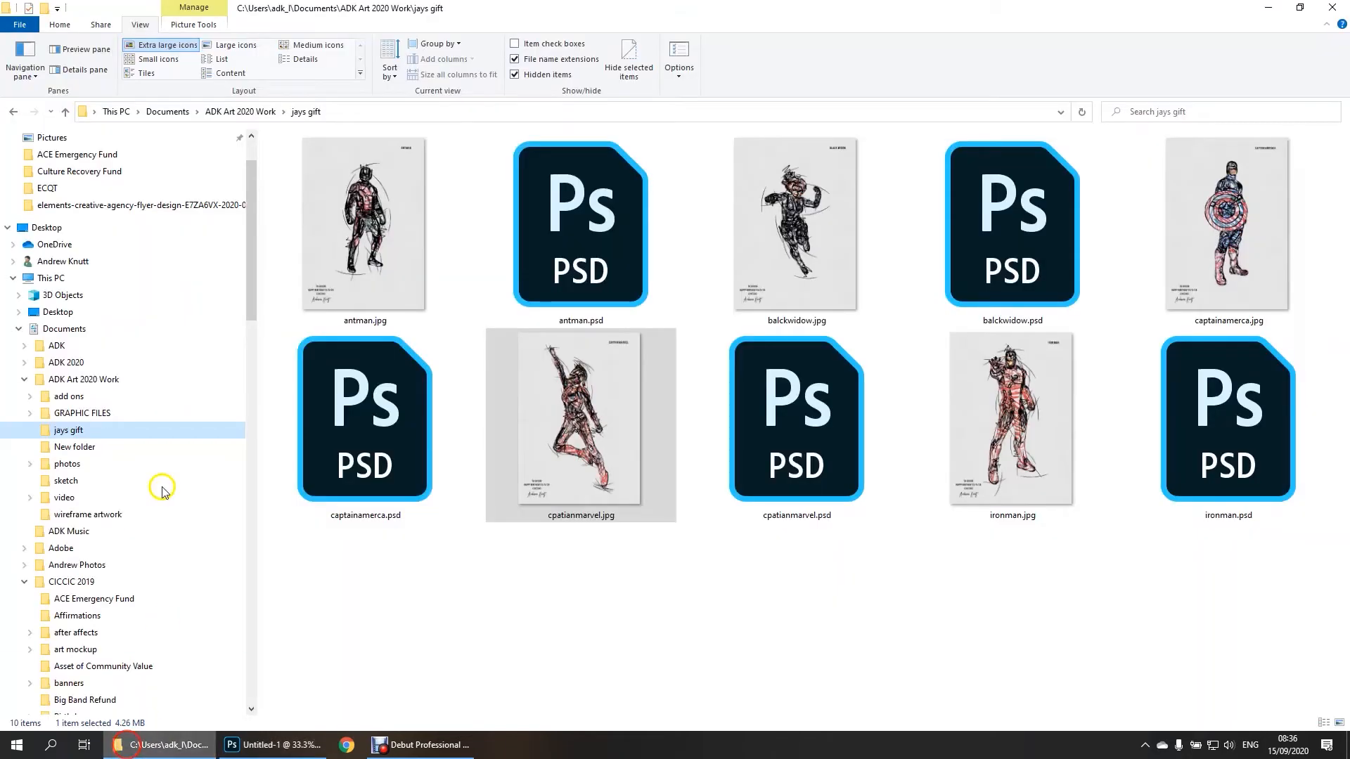
{"action": "left_click", "coordinate": [66, 481]}
{"action": "mouse_move", "coordinate": [383, 169]}
{"action": "left_mouse_down"}
{"action": "mouse_move", "coordinate": [377, 292]}
{"action": "mouse_move", "coordinate": [302, 717]}
{"action": "mouse_move", "coordinate": [276, 743]}
{"action": "mouse_move", "coordinate": [485, 507]}
{"action": "left_mouse_up"}
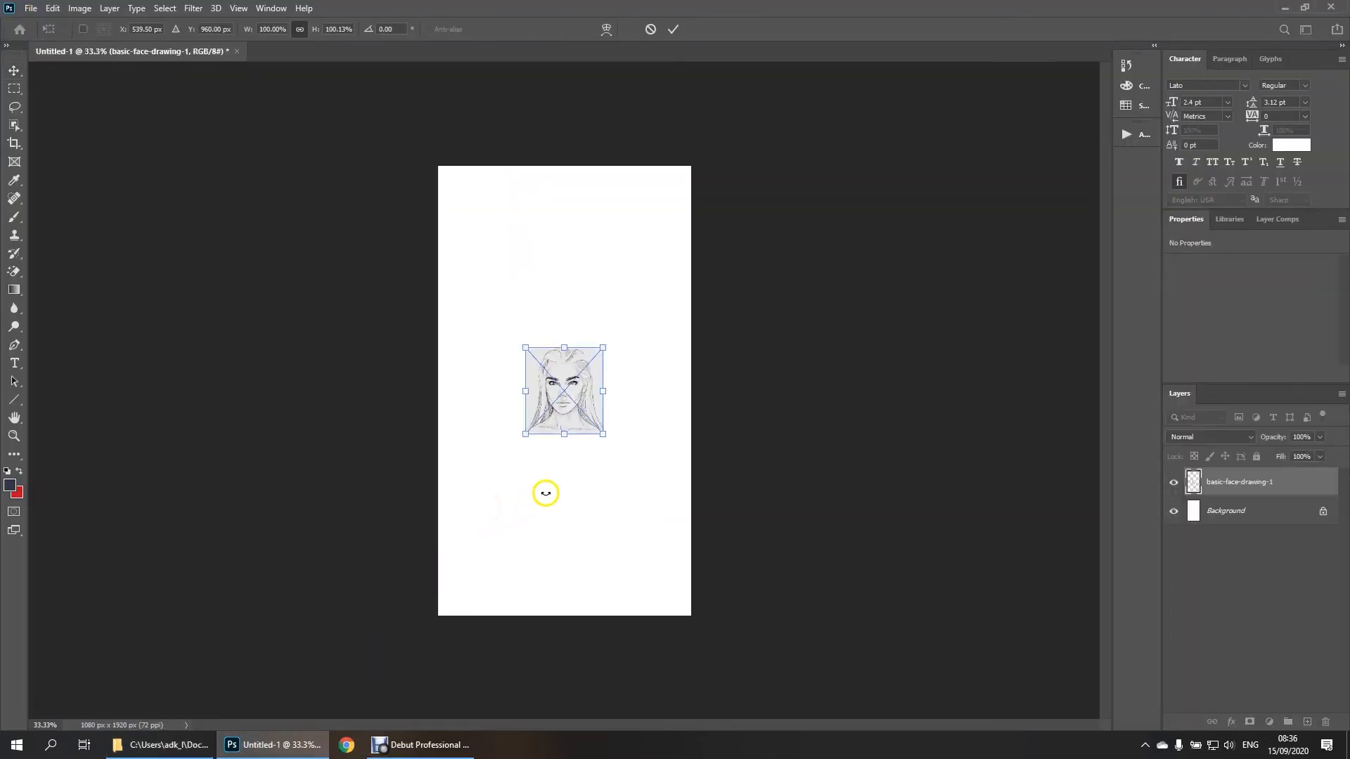
{"action": "left_click_drag", "start_coordinate": [605, 349], "coordinate": [706, 267]}
{"action": "left_click_drag", "start_coordinate": [525, 434], "coordinate": [436, 532]}
{"action": "left_click_drag", "start_coordinate": [689, 253], "coordinate": [692, 250]}
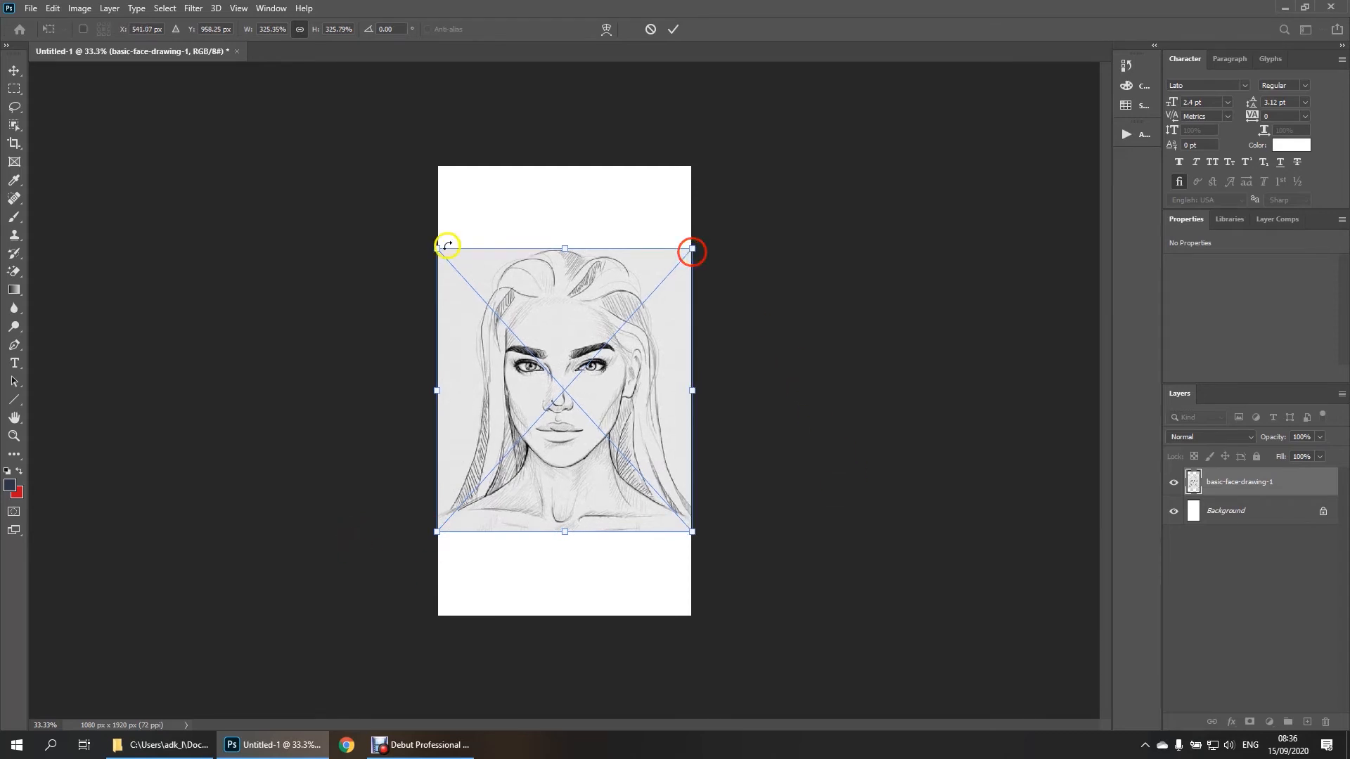
{"action": "left_click", "coordinate": [13, 70]}
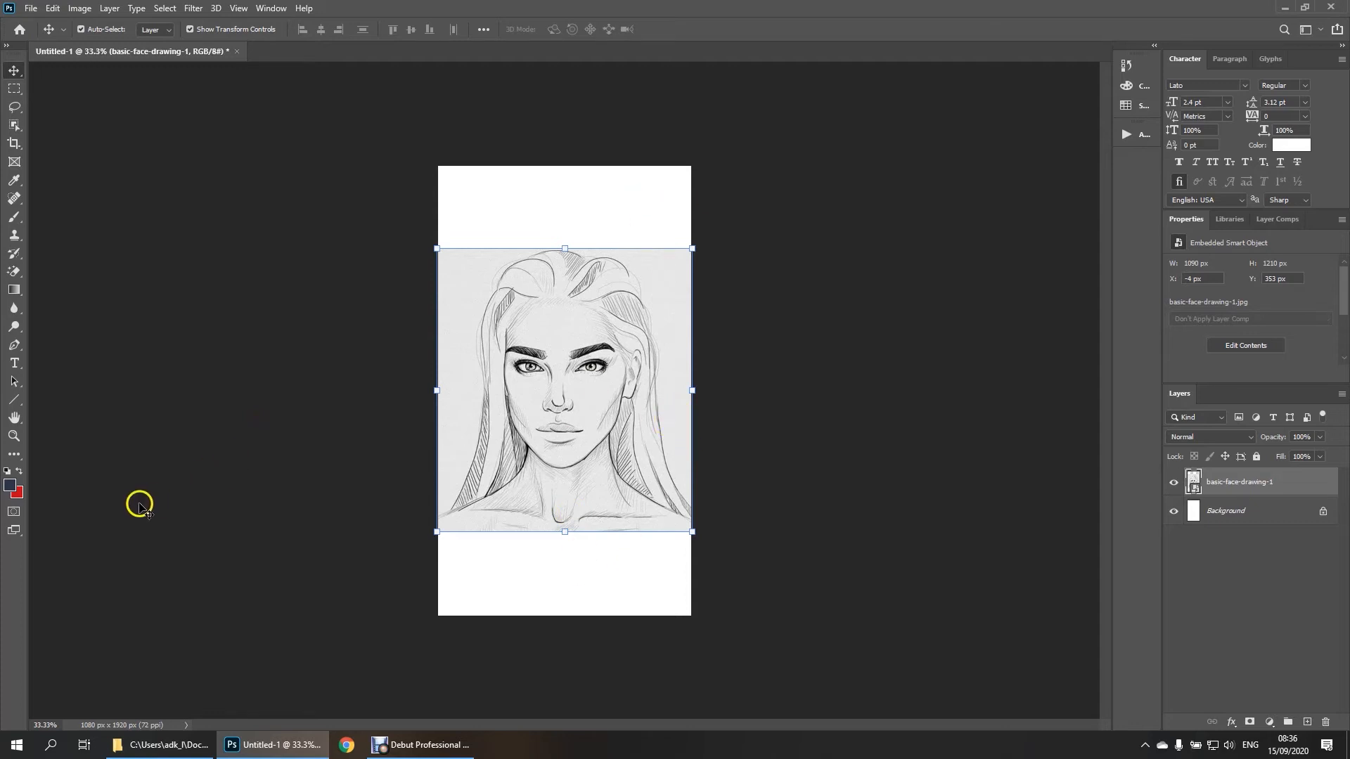
Draw a filled rectangle about 1194 by 2010 pixels over the whole canvas and move its layer below the face drawing
{"action": "left_click", "coordinate": [15, 399]}
{"action": "left_click", "coordinate": [50, 397]}
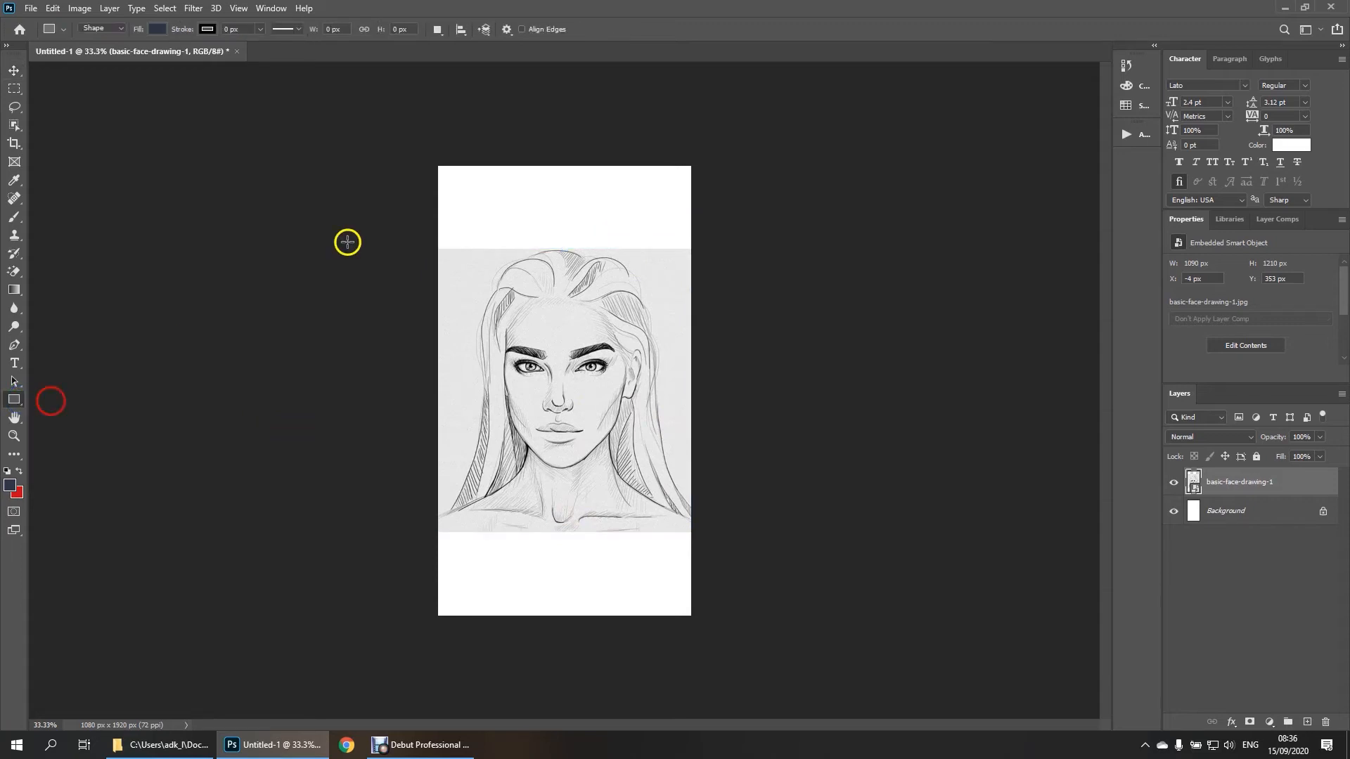
{"action": "mouse_move", "coordinate": [429, 159]}
{"action": "left_mouse_down"}
{"action": "mouse_move", "coordinate": [551, 633]}
{"action": "mouse_move", "coordinate": [709, 629]}
{"action": "left_mouse_up"}
{"action": "left_click_drag", "start_coordinate": [1280, 491], "coordinate": [1284, 527]}
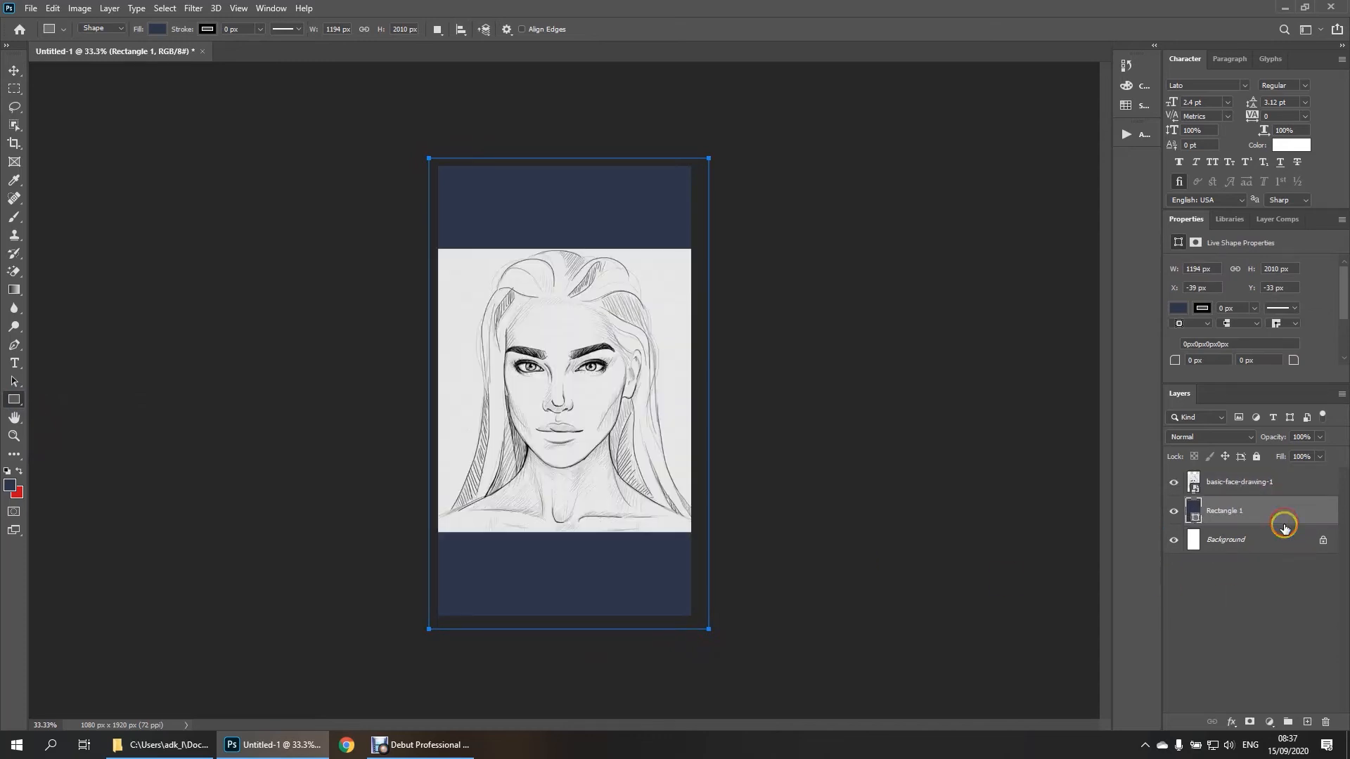
Recolour the Rectangle 1 shape to light grey #e0e0e0, sampled from the face drawing's paper background
{"action": "double_click", "coordinate": [1192, 511]}
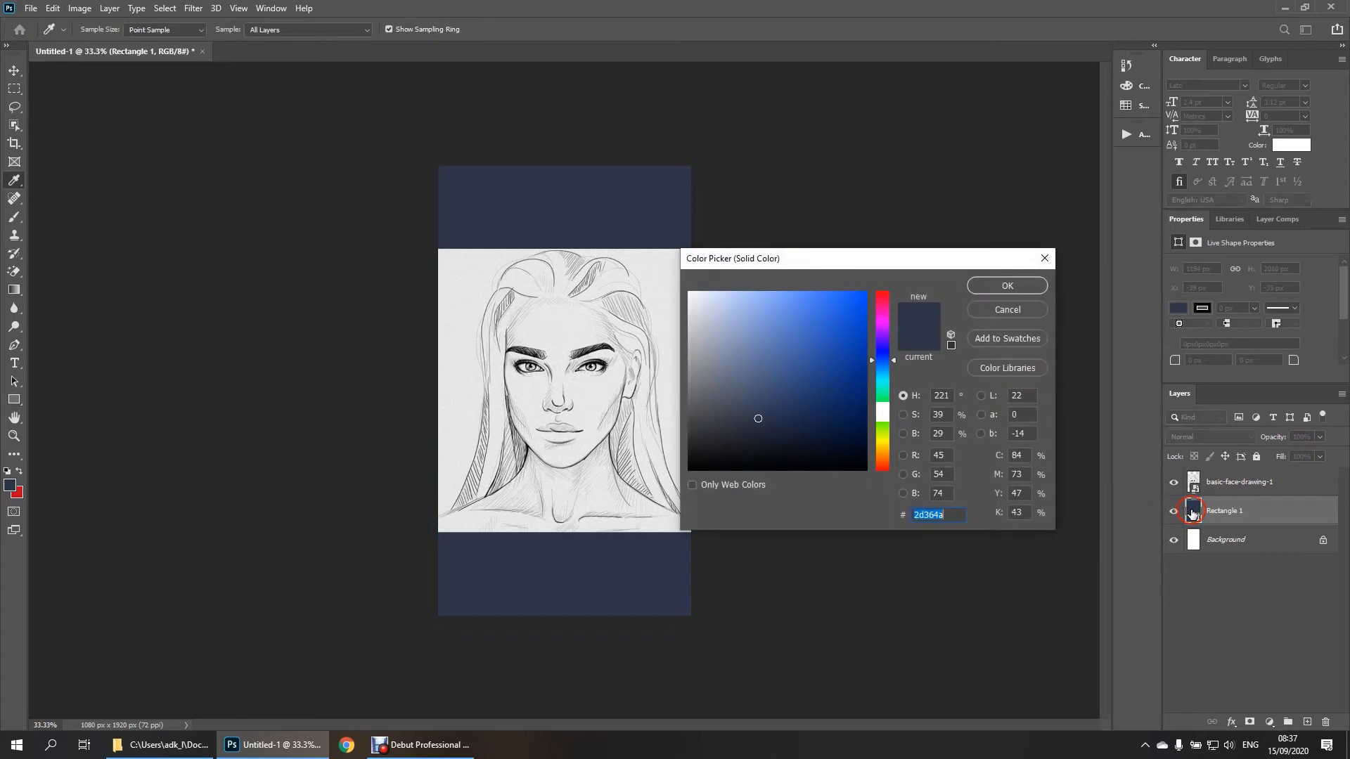
{"action": "left_click", "coordinate": [665, 272]}
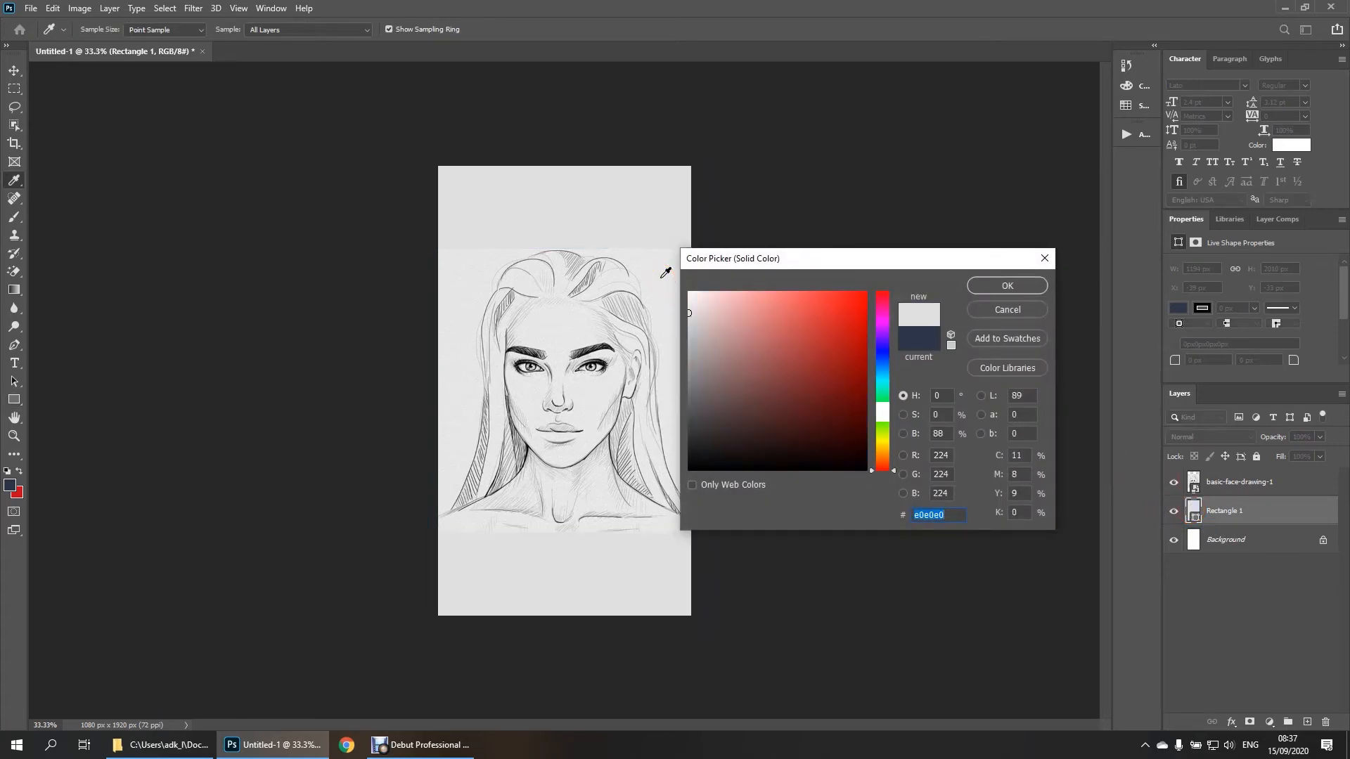
{"action": "left_click", "coordinate": [1003, 288]}
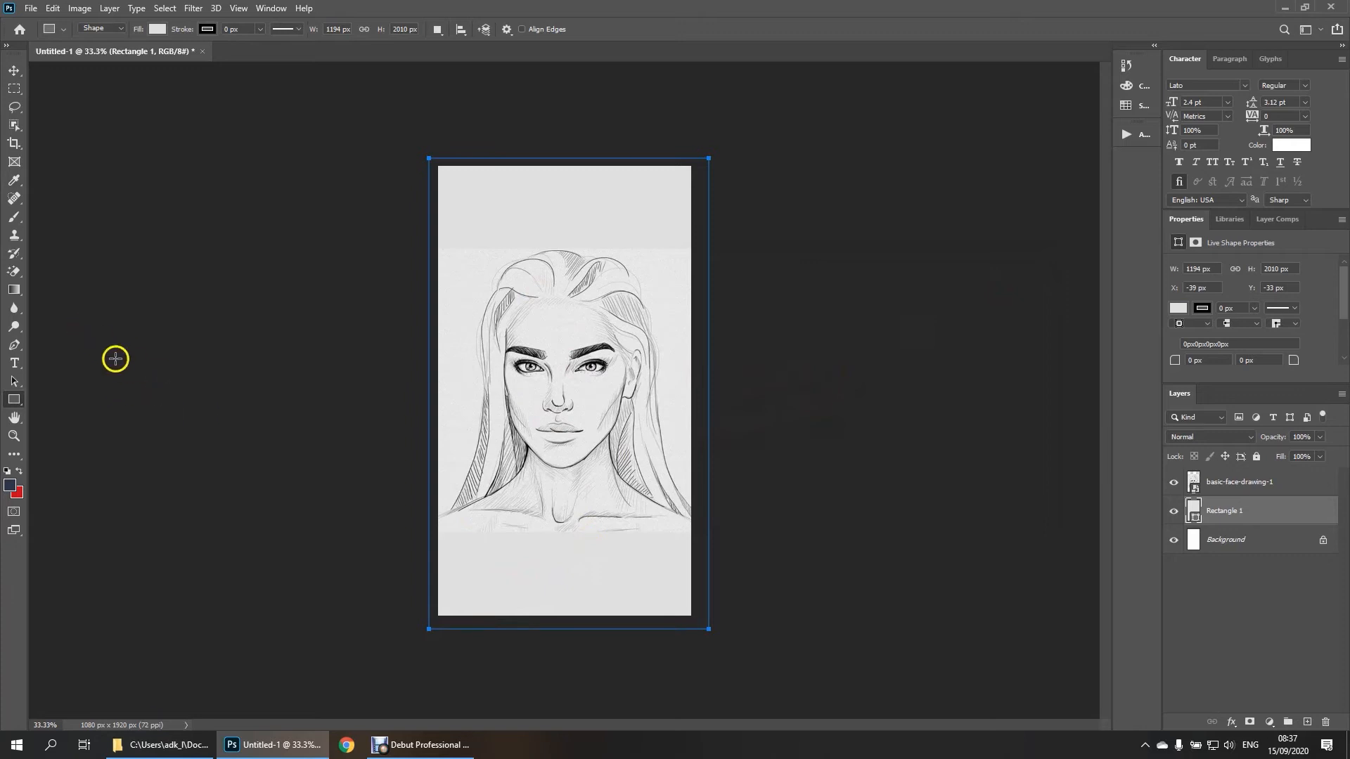
Set up the Eraser tool with a Soft Round brush, 291 px in size and 0% hardness
{"action": "right_click", "coordinate": [20, 277]}
{"action": "left_click", "coordinate": [52, 268]}
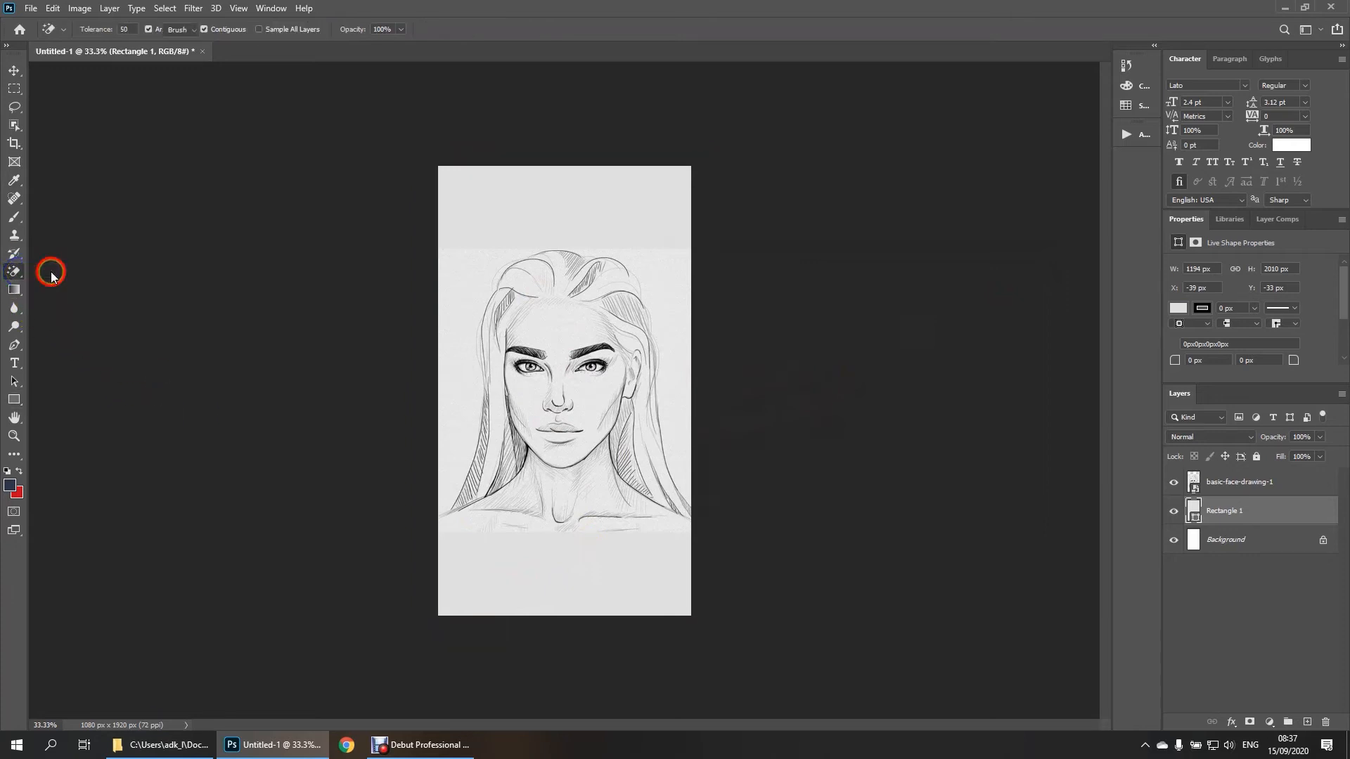
{"action": "left_click", "coordinate": [64, 30]}
{"action": "left_click", "coordinate": [102, 31]}
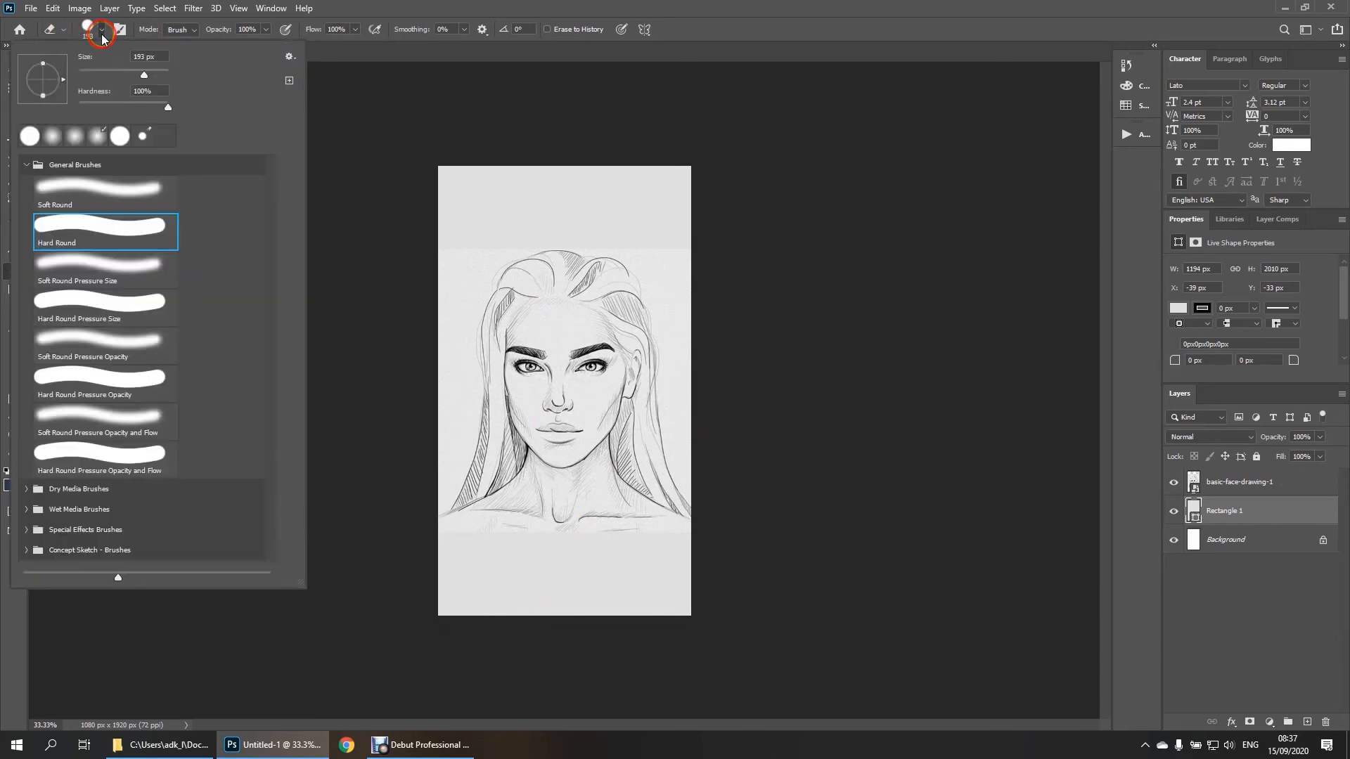
{"action": "left_click", "coordinate": [111, 195]}
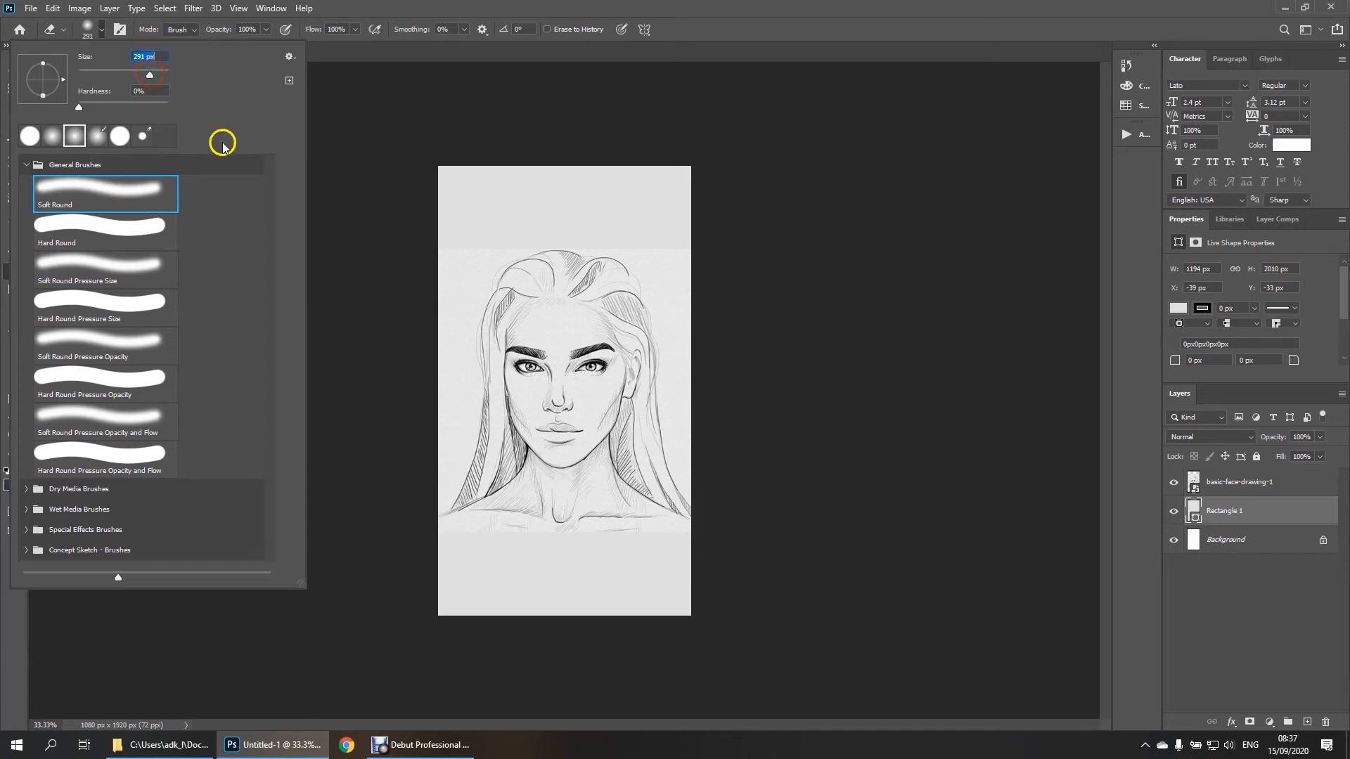
Rasterize the basic-face-drawing-1 layer and softly erase its outer edges so the drawing blends into the grey background
{"action": "left_click", "coordinate": [1224, 484]}
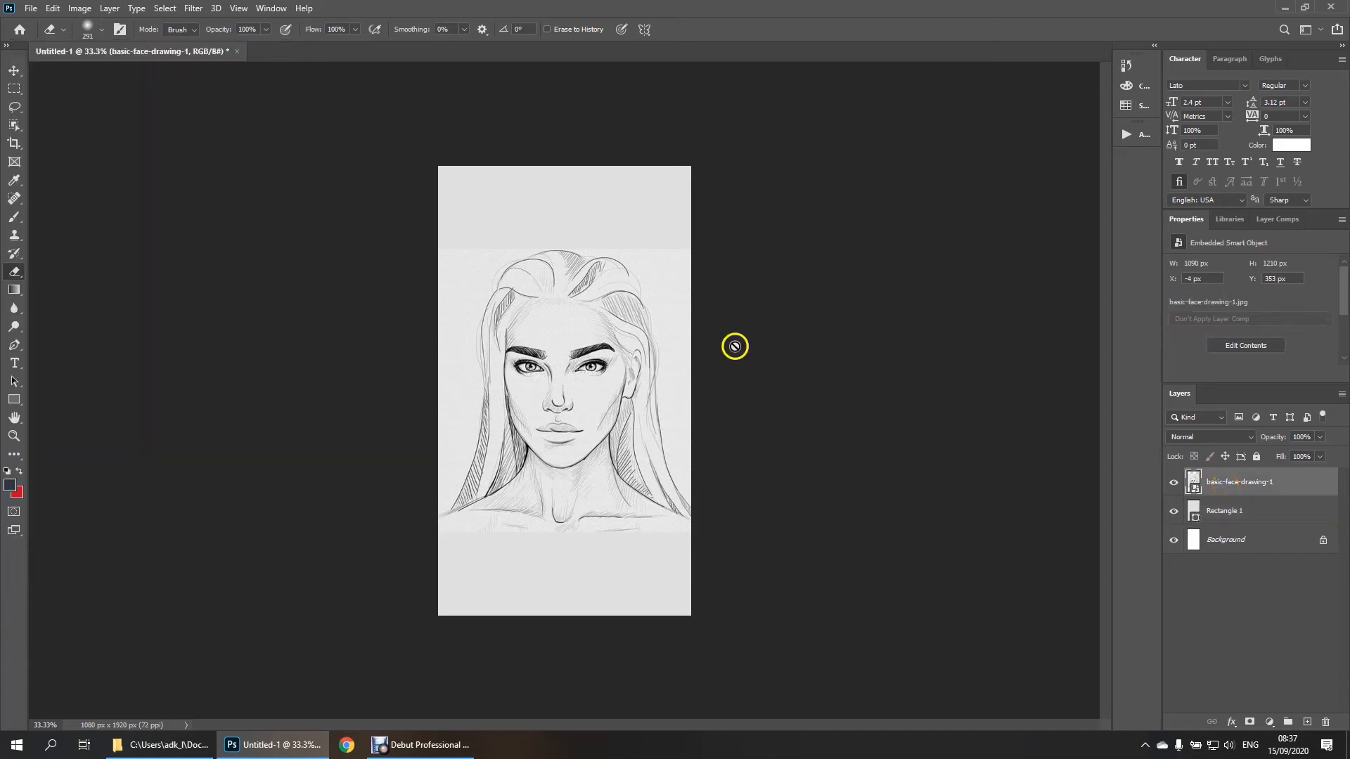
{"action": "left_click", "coordinate": [655, 266]}
{"action": "left_click", "coordinate": [654, 284]}
{"action": "left_click", "coordinate": [686, 245]}
{"action": "left_click", "coordinate": [664, 241]}
{"action": "left_click", "coordinate": [645, 232]}
{"action": "left_click", "coordinate": [634, 231]}
{"action": "mouse_move", "coordinate": [603, 227]}
{"action": "left_mouse_down"}
{"action": "mouse_move", "coordinate": [563, 210]}
{"action": "mouse_move", "coordinate": [476, 238]}
{"action": "mouse_move", "coordinate": [431, 325]}
{"action": "mouse_move", "coordinate": [417, 479]}
{"action": "mouse_move", "coordinate": [398, 522]}
{"action": "left_mouse_up"}
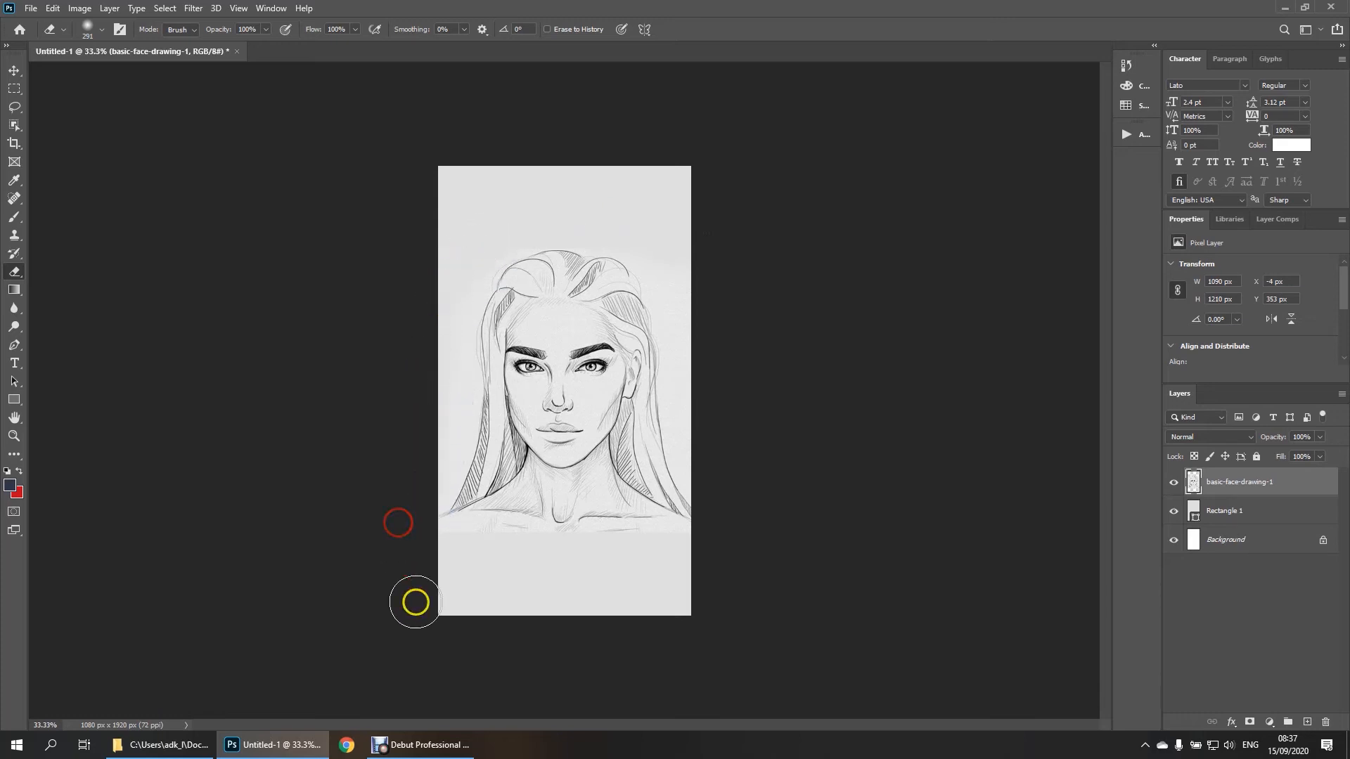
{"action": "left_click", "coordinate": [458, 552]}
{"action": "left_click", "coordinate": [486, 560]}
{"action": "left_click_drag", "start_coordinate": [495, 561], "coordinate": [687, 557]}
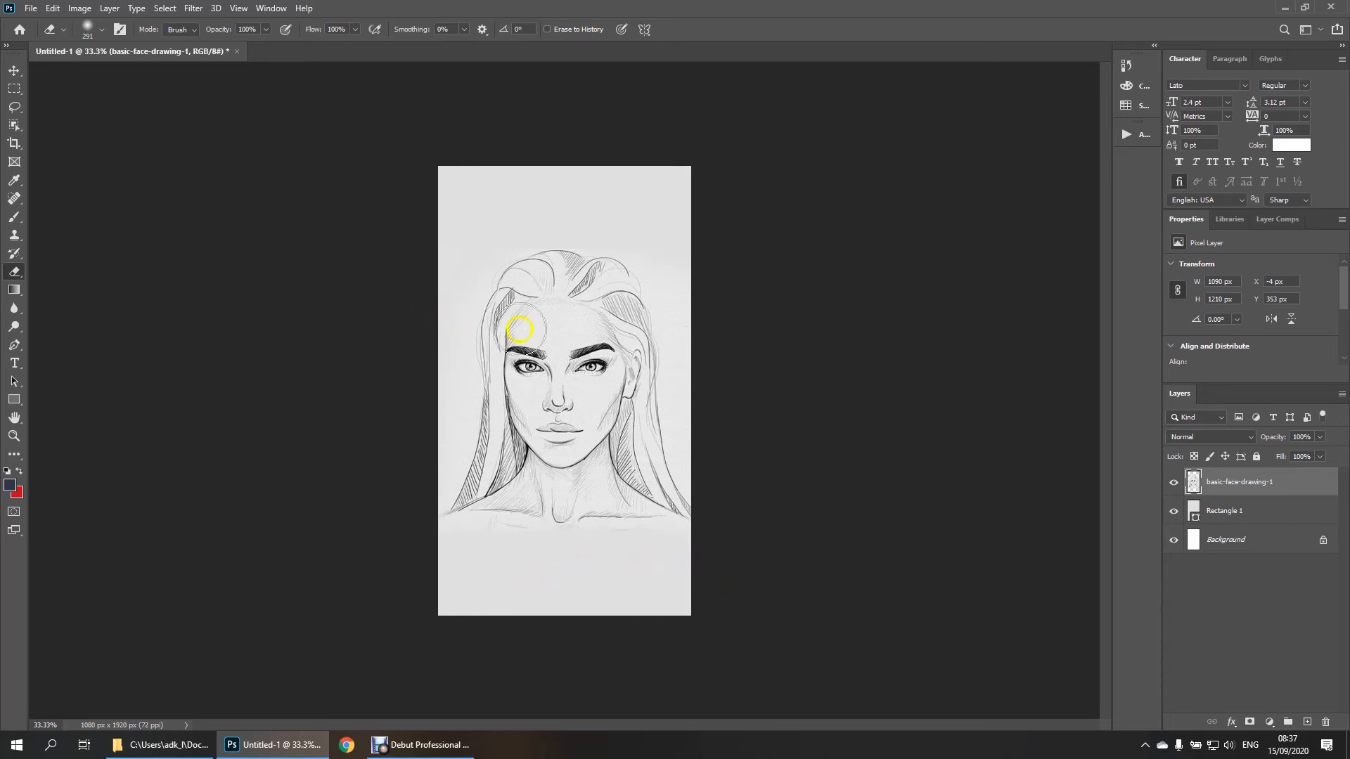
{"action": "mouse_move", "coordinate": [693, 296]}
{"action": "left_mouse_down"}
{"action": "mouse_move", "coordinate": [680, 294]}
{"action": "mouse_move", "coordinate": [704, 462]}
{"action": "left_mouse_up"}
{"action": "mouse_move", "coordinate": [424, 484]}
{"action": "left_mouse_down"}
{"action": "mouse_move", "coordinate": [455, 436]}
{"action": "mouse_move", "coordinate": [447, 345]}
{"action": "mouse_move", "coordinate": [467, 240]}
{"action": "left_mouse_up"}
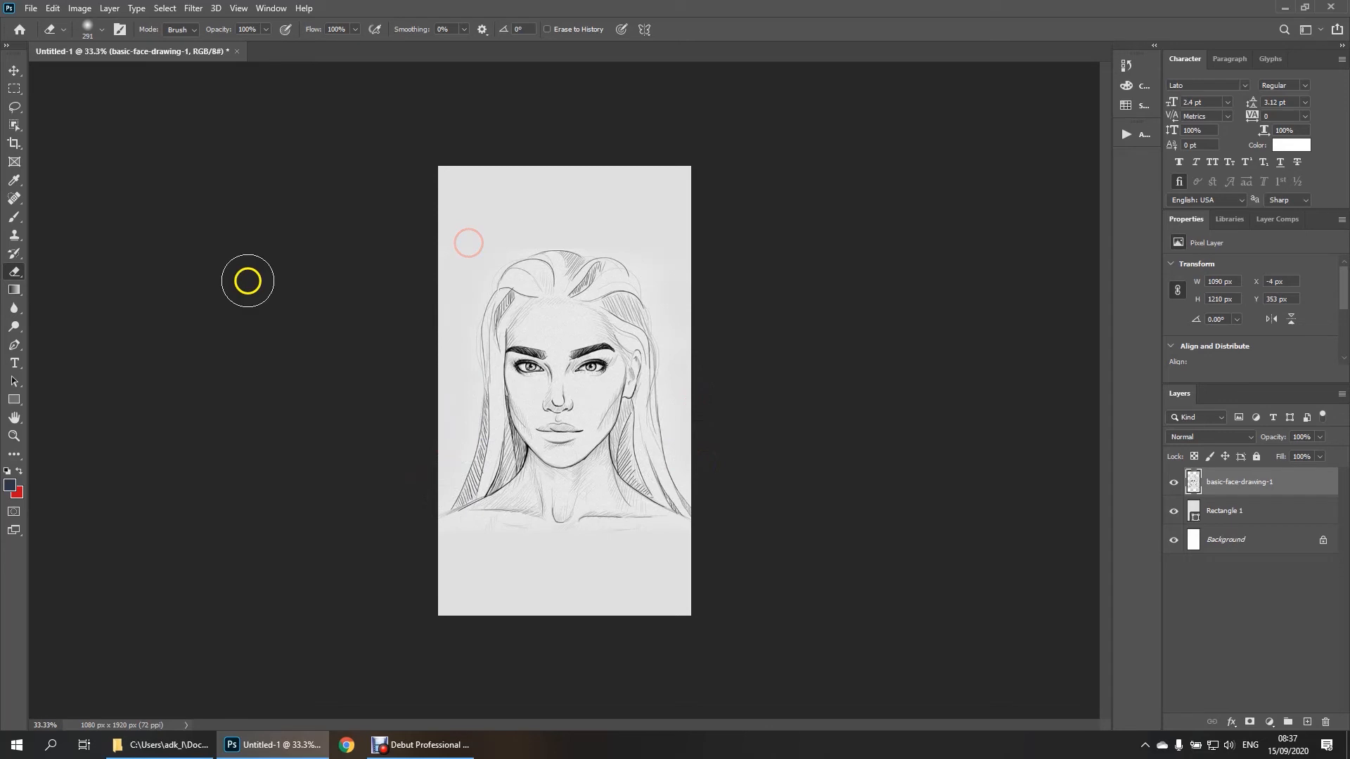
{"action": "left_click", "coordinate": [10, 70]}
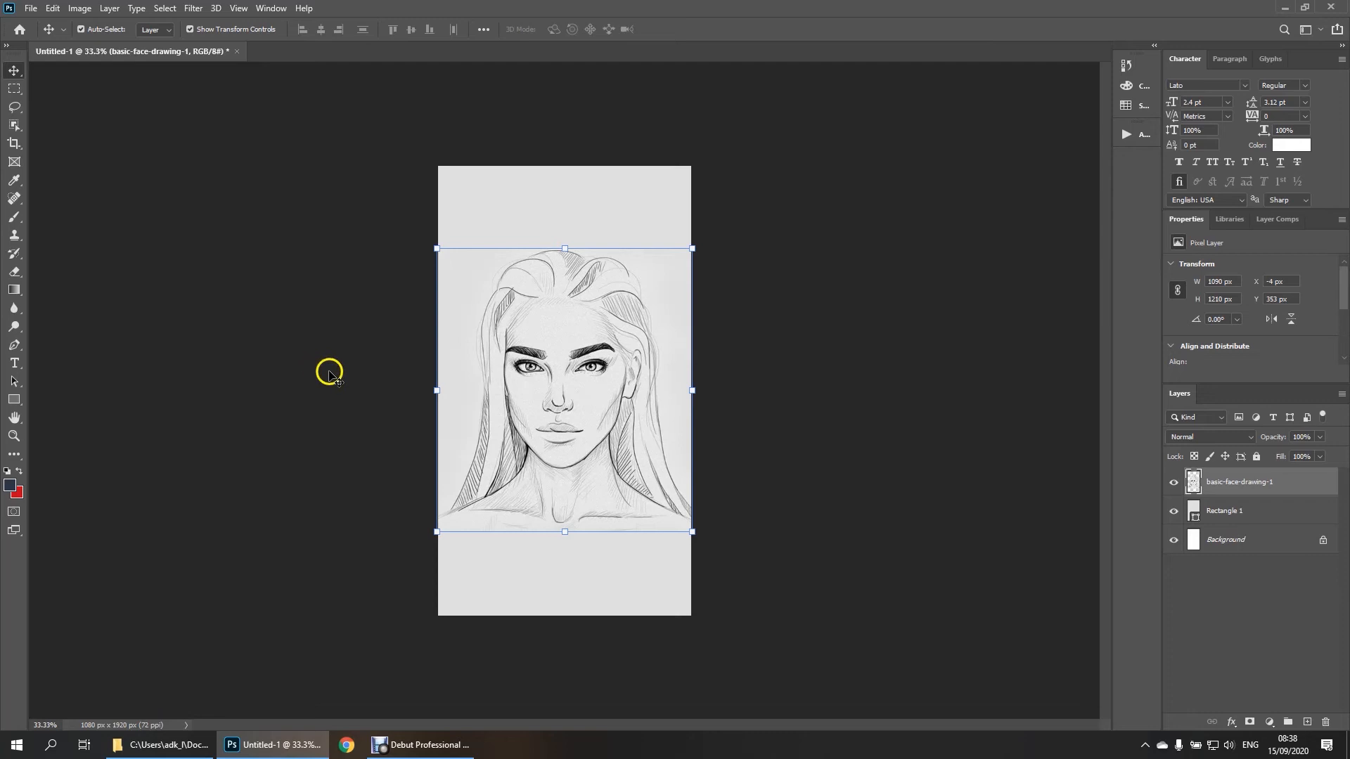
{"action": "left_click", "coordinate": [1265, 539]}
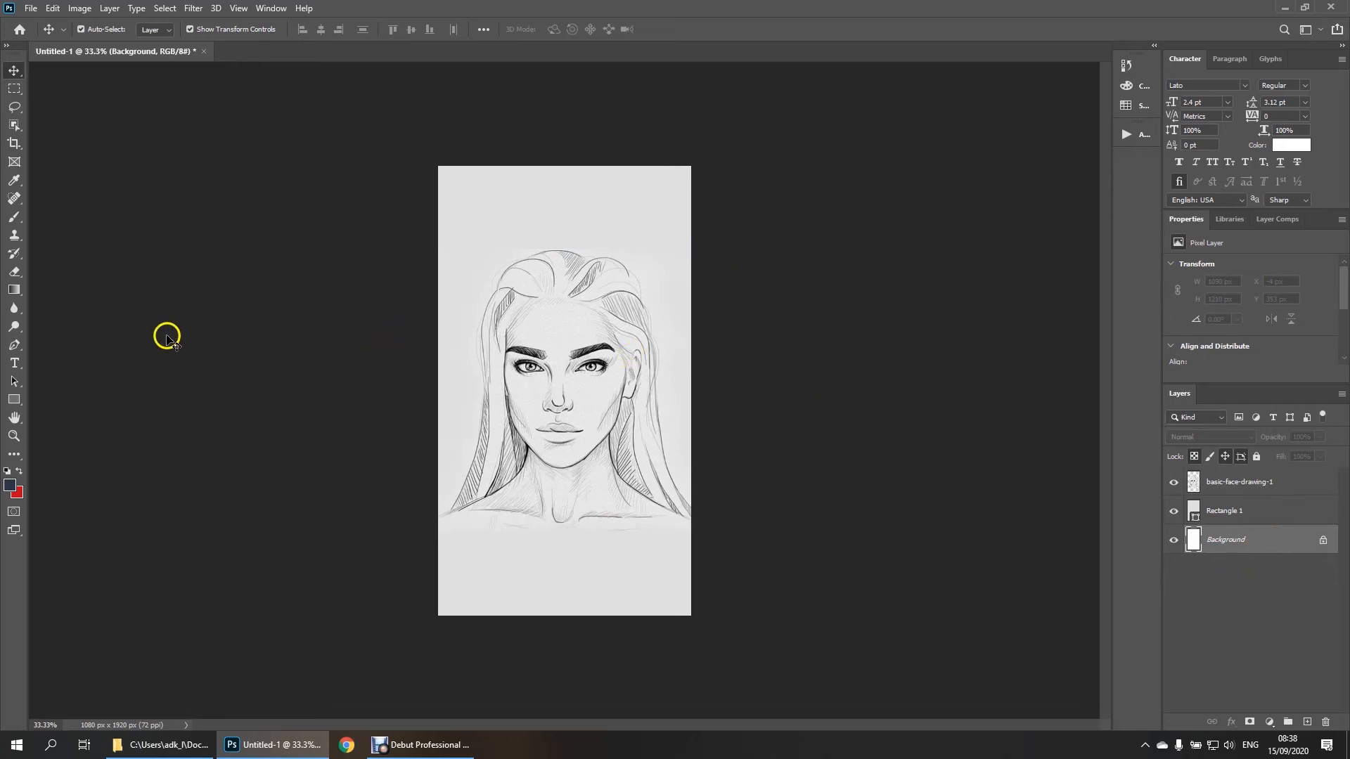
Close the portrait document without saving and create a new document 1920 by 1080 pixels
{"action": "left_click", "coordinate": [204, 52]}
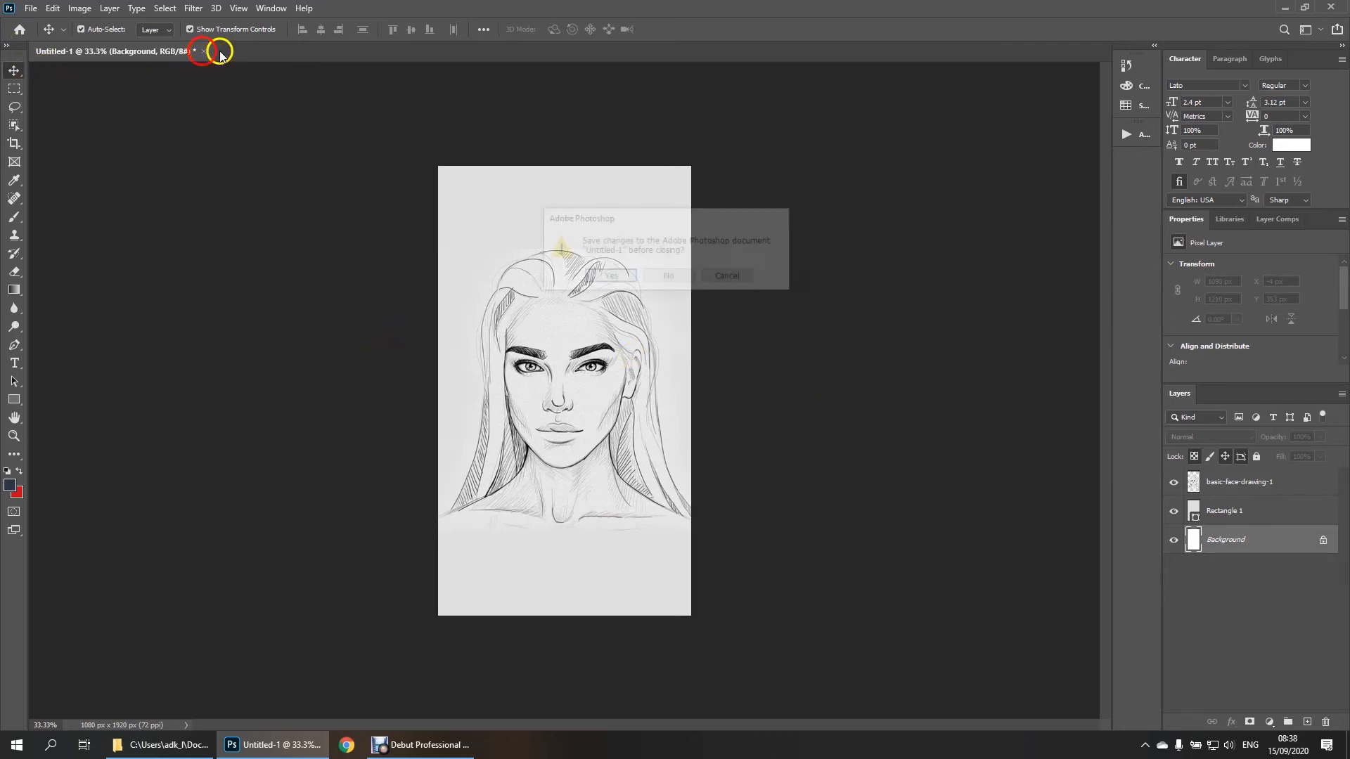
{"action": "left_click", "coordinate": [674, 277]}
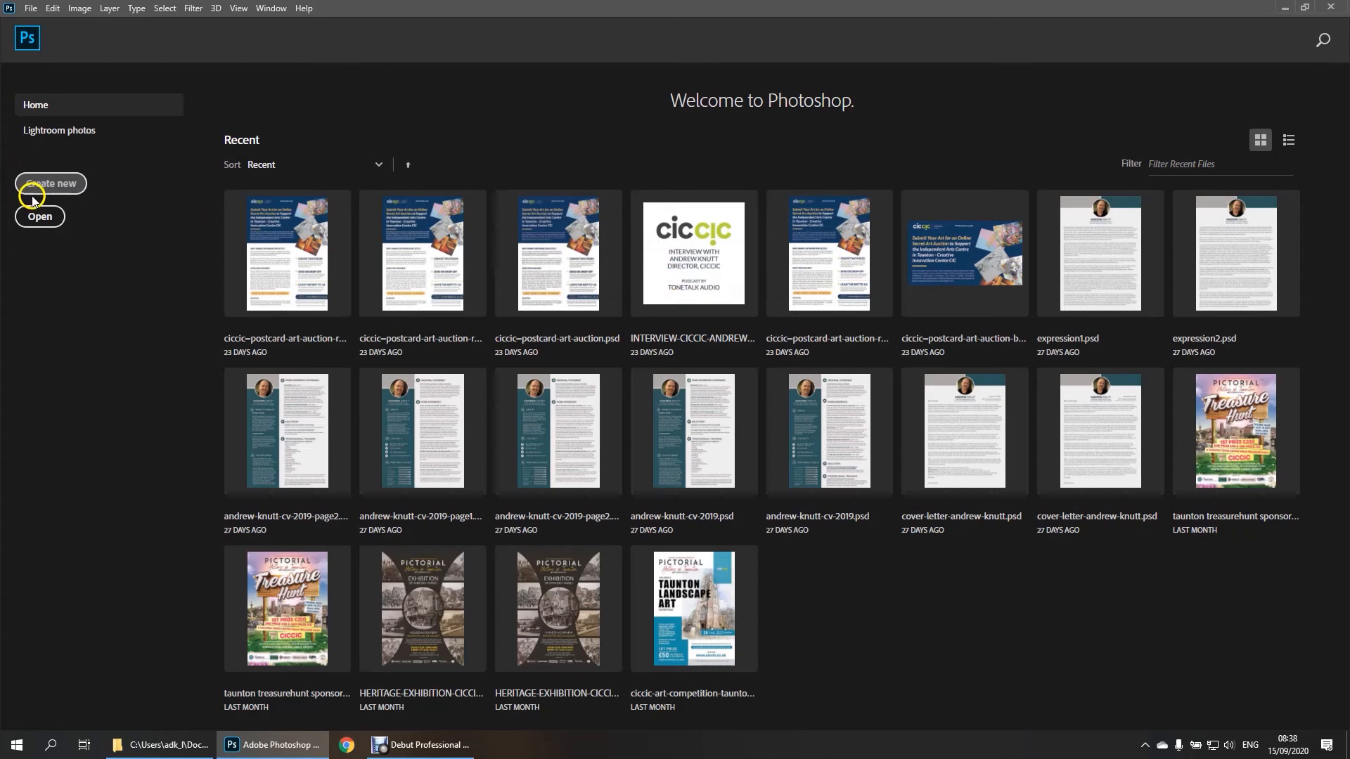
{"action": "left_click", "coordinate": [48, 184]}
{"action": "double_click", "coordinate": [518, 301]}
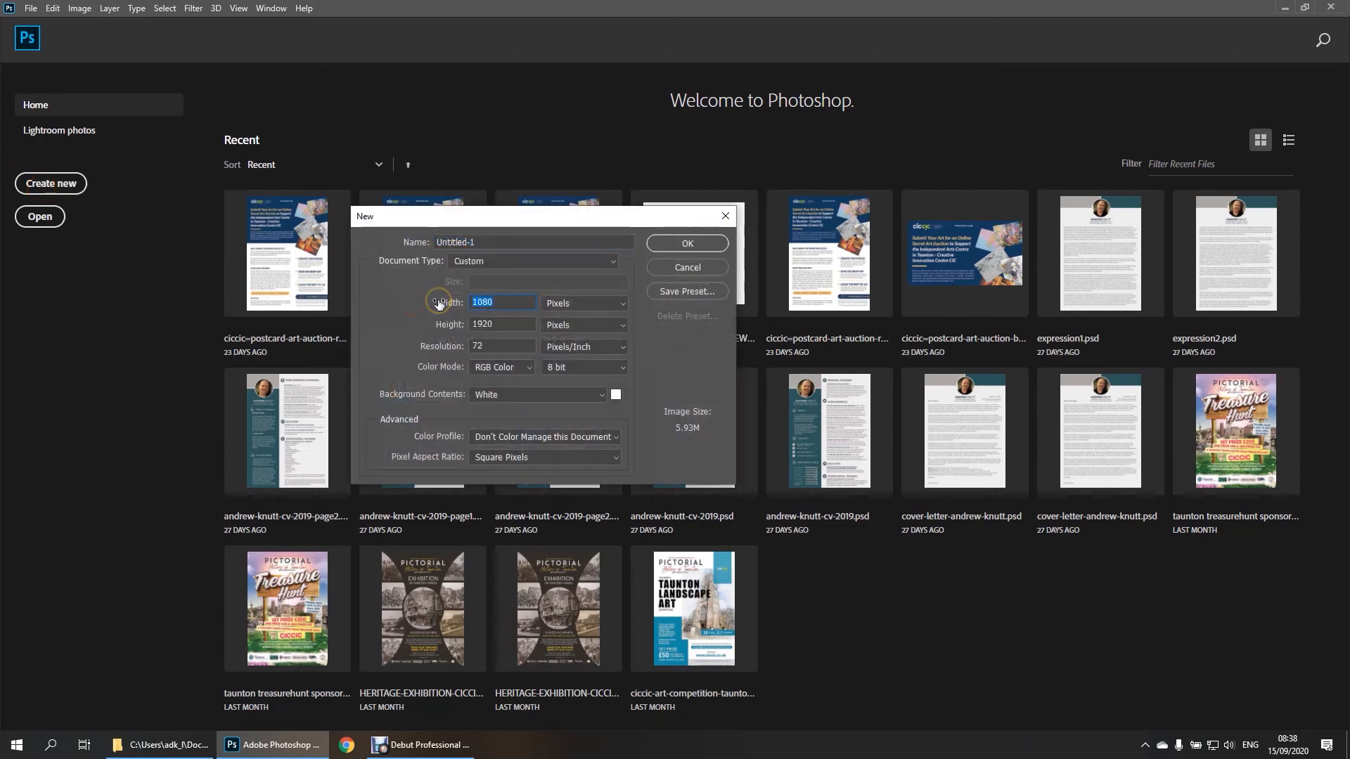
{"action": "type", "text": "1920"}
{"action": "left_click", "coordinate": [409, 325]}
{"action": "type", "text": "1080"}
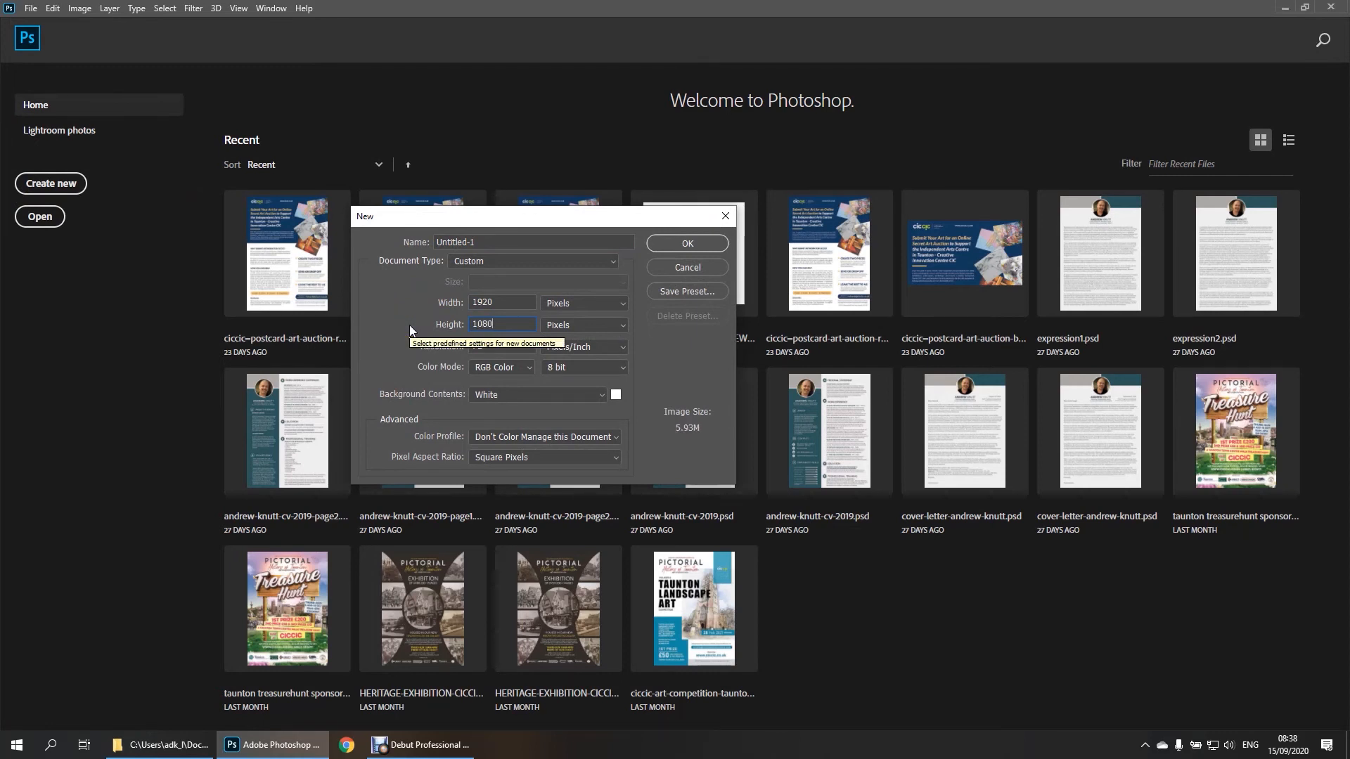
{"action": "left_click", "coordinate": [687, 243]}
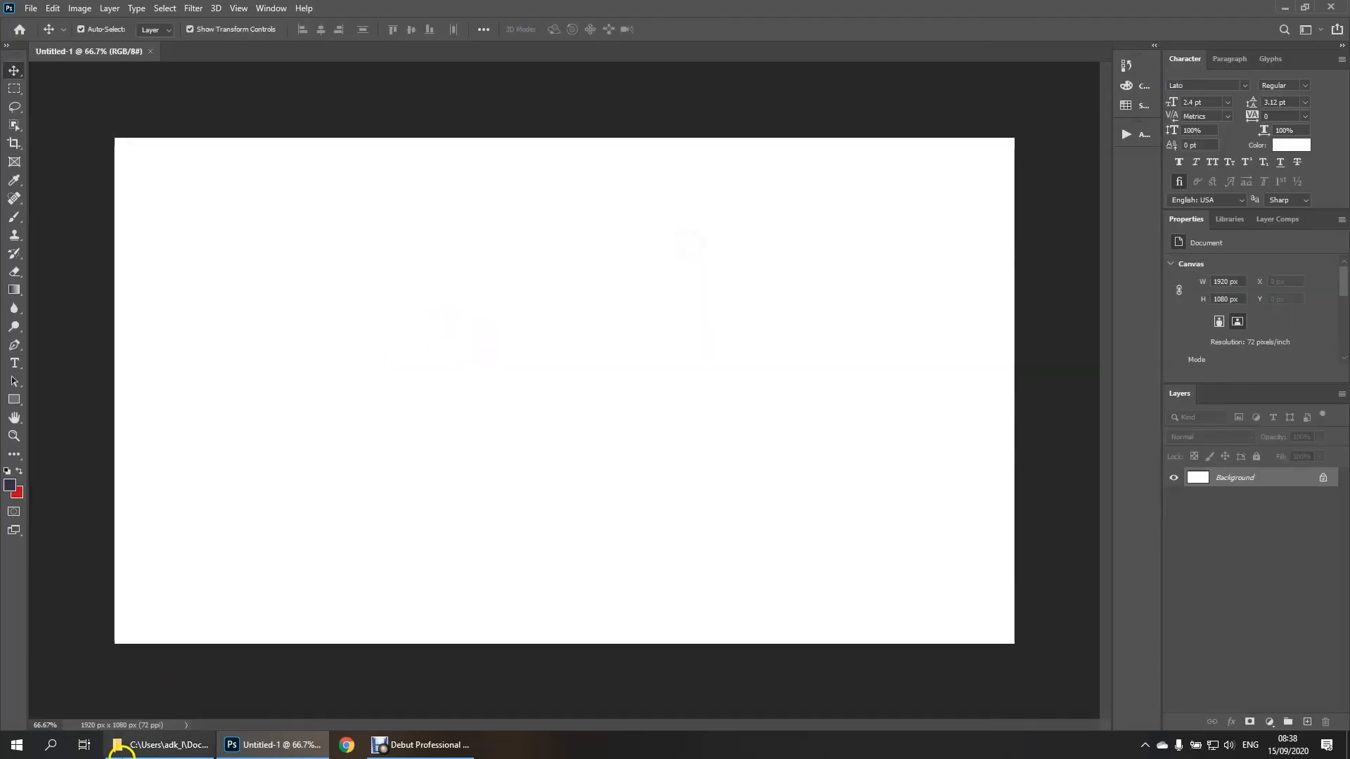
Try to place the abstract woman face fashion illustration .webp file in the landscape document
{"action": "left_click", "coordinate": [120, 751]}
{"action": "left_click_drag", "start_coordinate": [318, 199], "coordinate": [465, 517]}
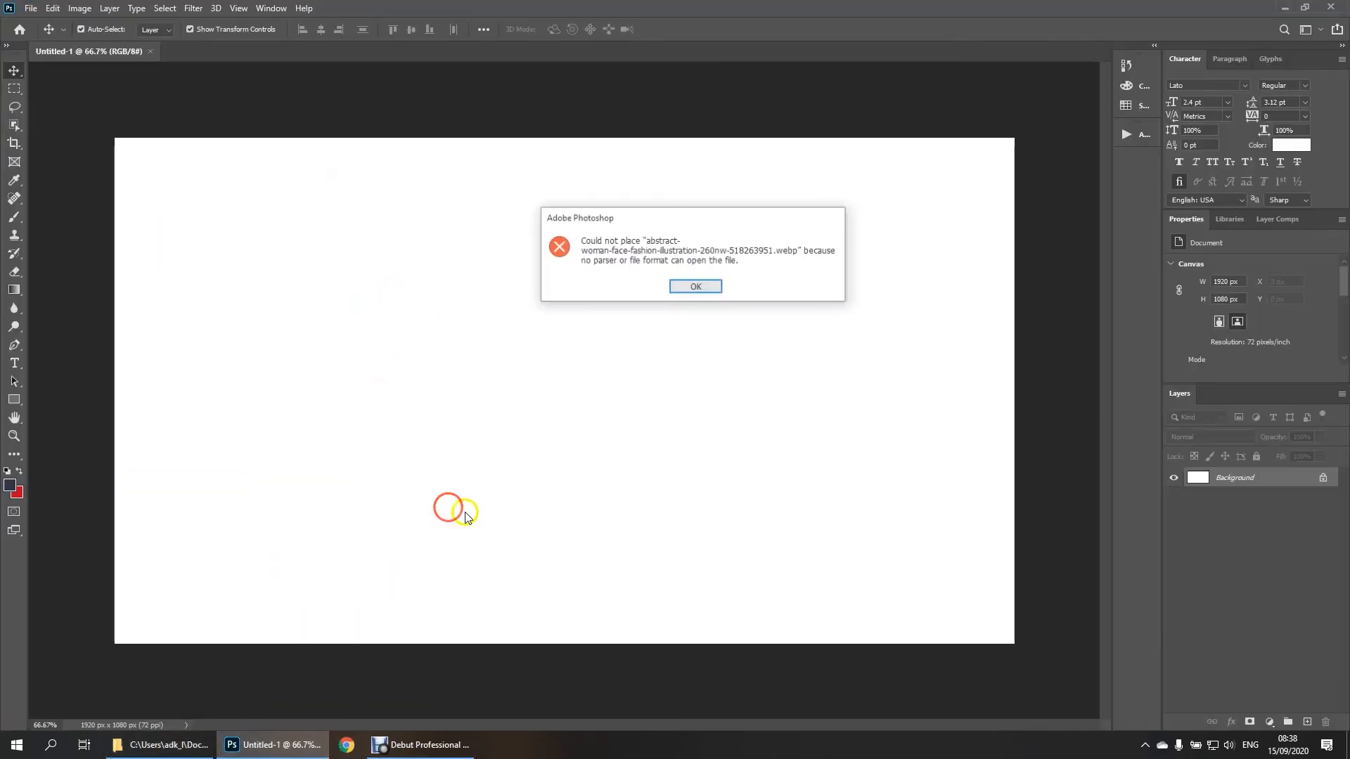
{"action": "left_click", "coordinate": [695, 287]}
Place basic-face-drawing-1.jpg in the landscape document and scale it to the canvas height, about 974 by 1082 pixels
{"action": "left_click", "coordinate": [160, 744]}
{"action": "mouse_move", "coordinate": [393, 184]}
{"action": "left_mouse_down"}
{"action": "mouse_move", "coordinate": [361, 703]}
{"action": "mouse_move", "coordinate": [293, 745]}
{"action": "mouse_move", "coordinate": [491, 473]}
{"action": "left_mouse_up"}
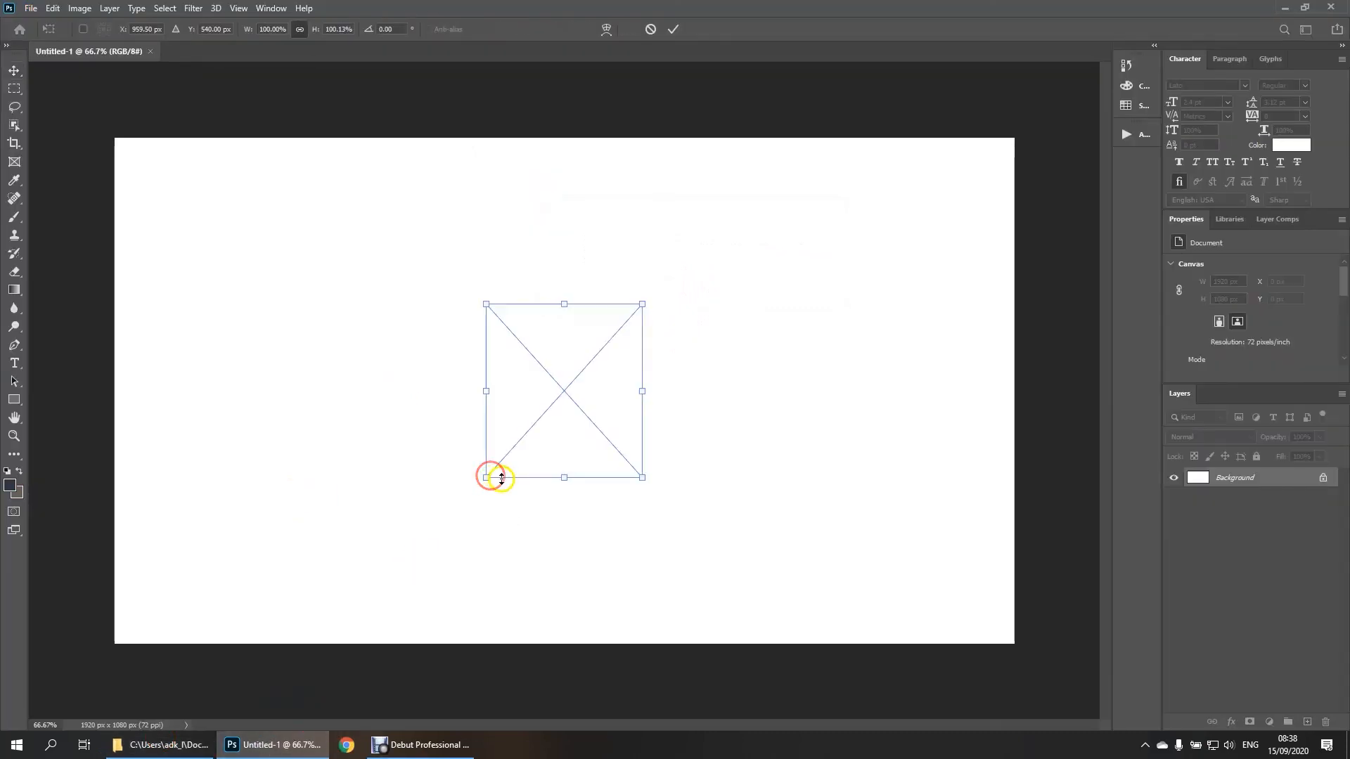
{"action": "left_click_drag", "start_coordinate": [644, 306], "coordinate": [820, 165]}
{"action": "left_click_drag", "start_coordinate": [486, 477], "coordinate": [305, 621]}
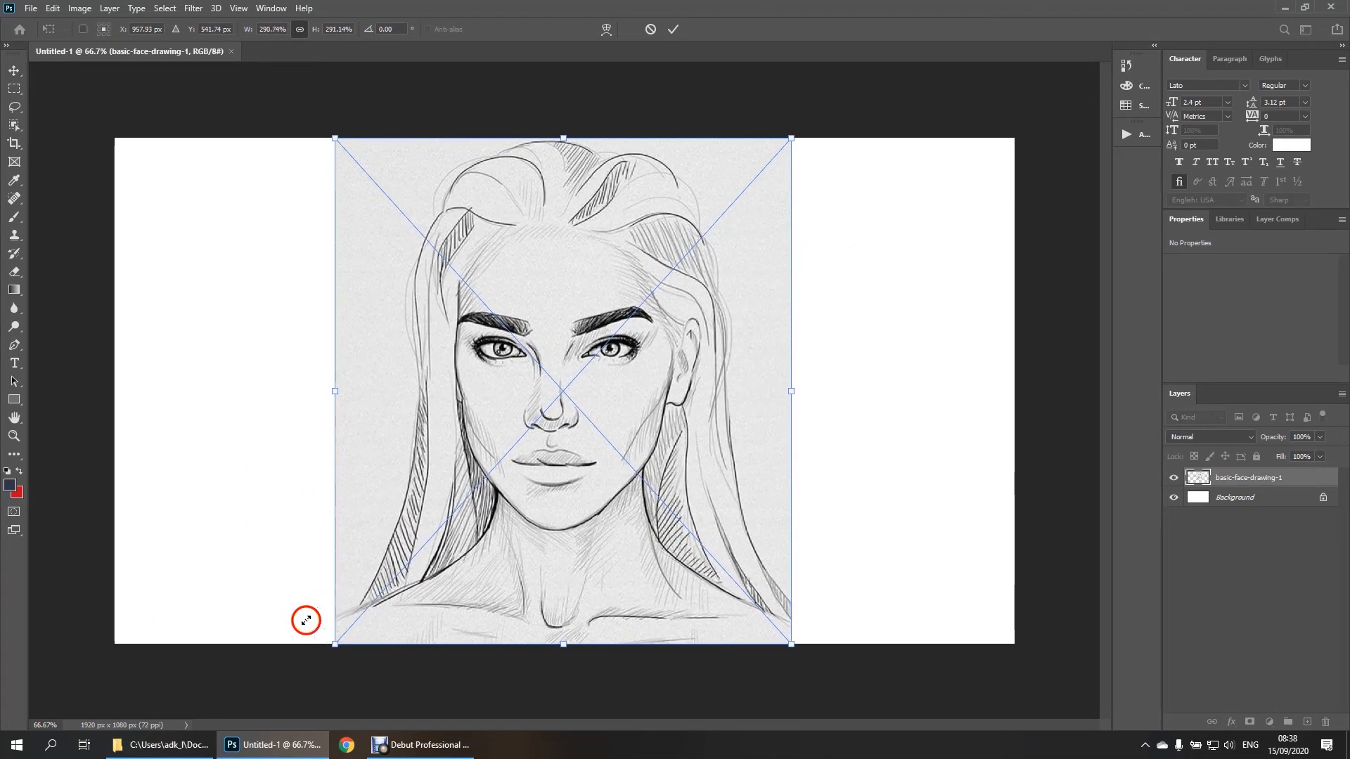
{"action": "left_click", "coordinate": [13, 71]}
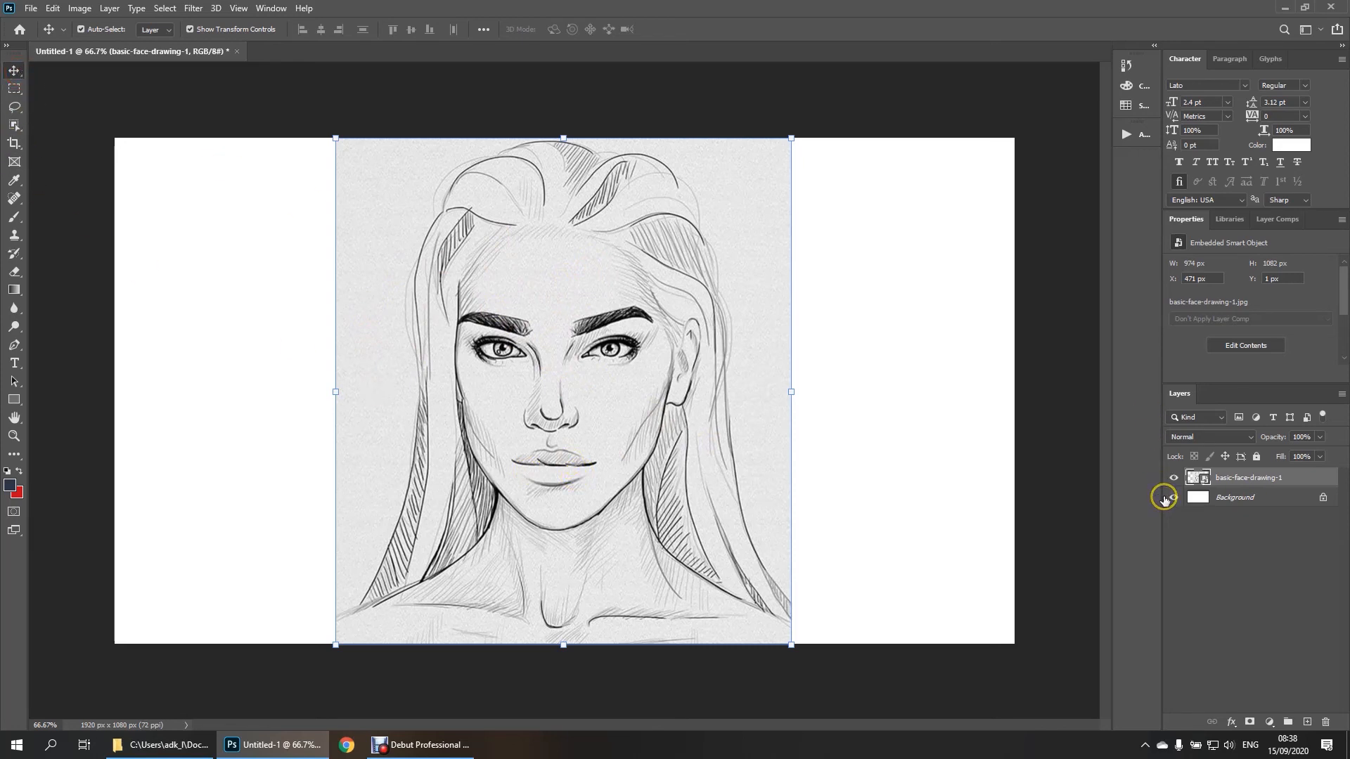
Draw a rectangle about 2000 by 1129 pixels behind the face drawing and fill it with sampled paper grey #ececec
{"action": "left_click", "coordinate": [14, 399]}
{"action": "left_click_drag", "start_coordinate": [104, 126], "coordinate": [1042, 655]}
{"action": "left_click_drag", "start_coordinate": [1281, 484], "coordinate": [1283, 519]}
{"action": "double_click", "coordinate": [1196, 501]}
{"action": "left_click", "coordinate": [721, 193]}
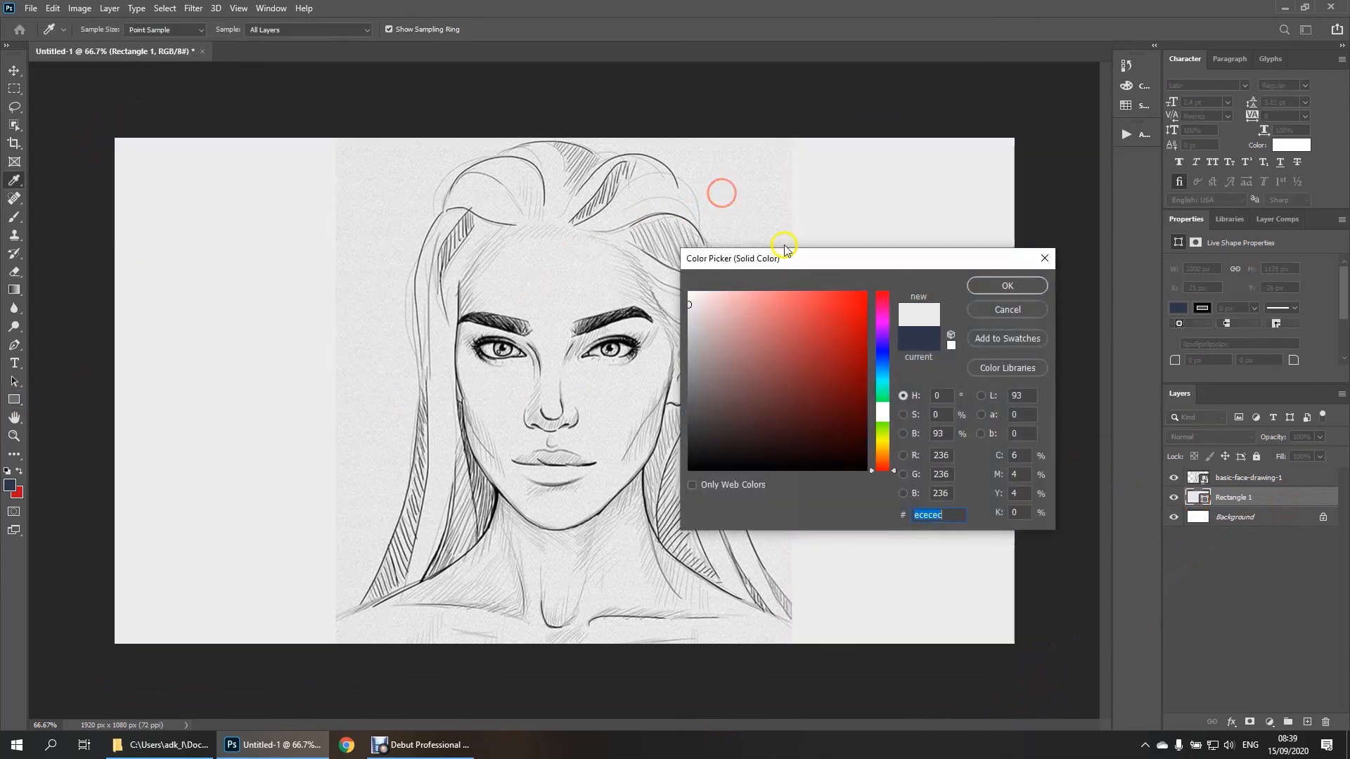
{"action": "left_click", "coordinate": [1008, 285]}
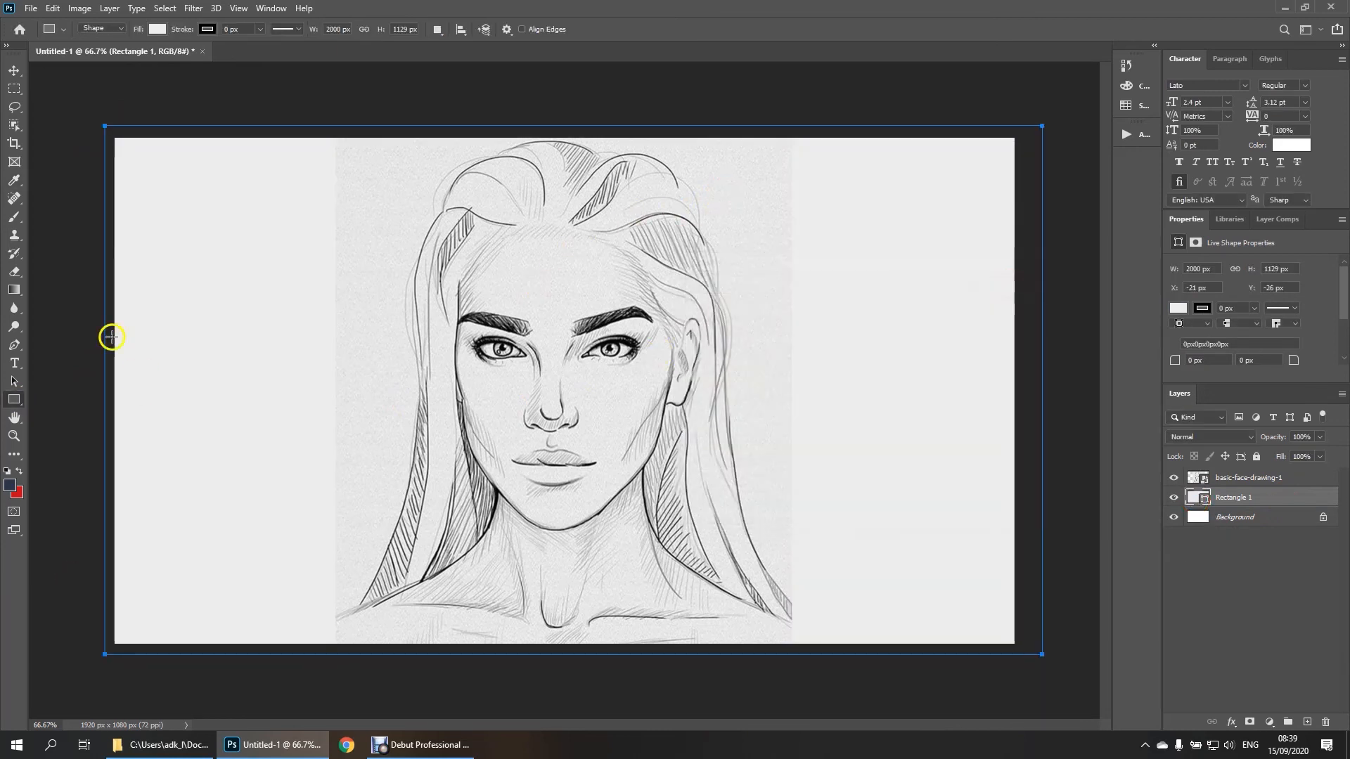
Rasterize the Rectangle 1 layer with the Eraser tool and erase a soft spot near the drawing's upper-left corner
{"action": "left_click", "coordinate": [15, 255]}
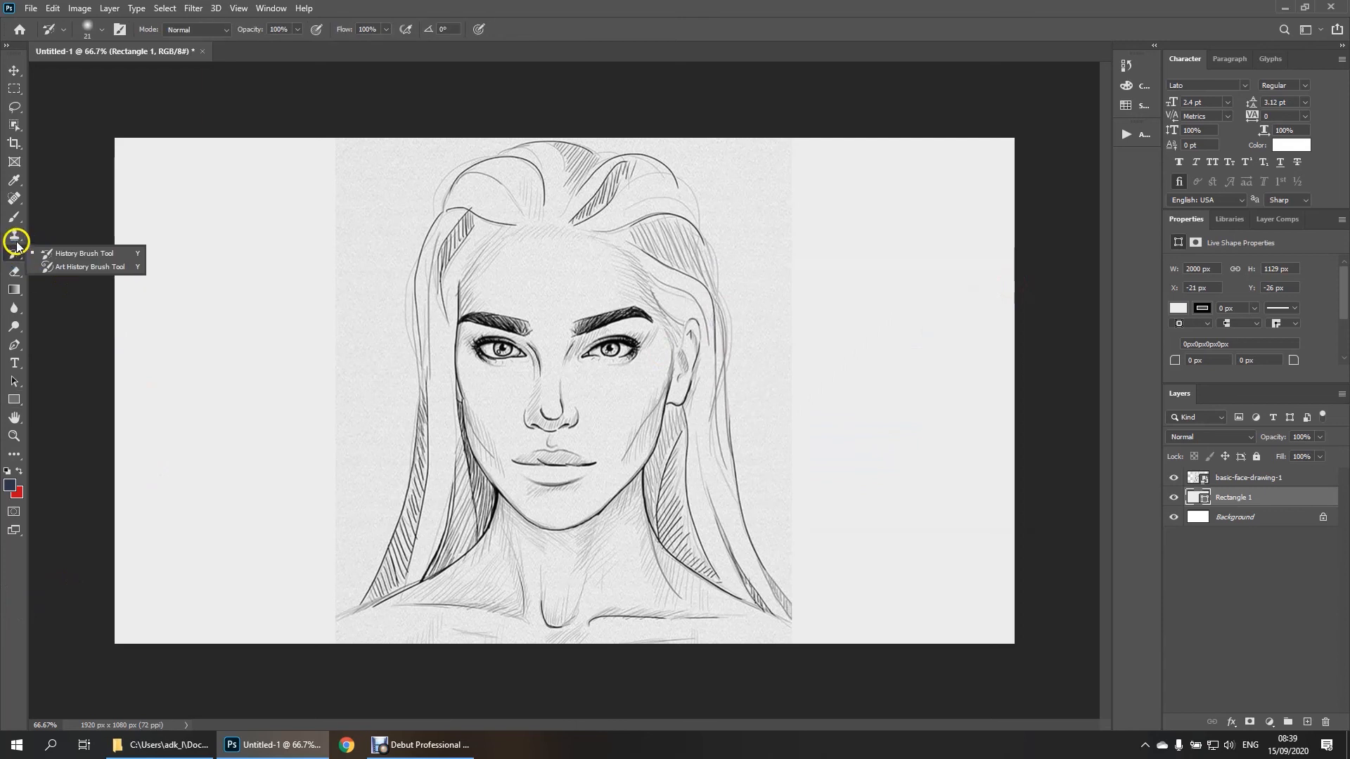
{"action": "left_click", "coordinate": [16, 200]}
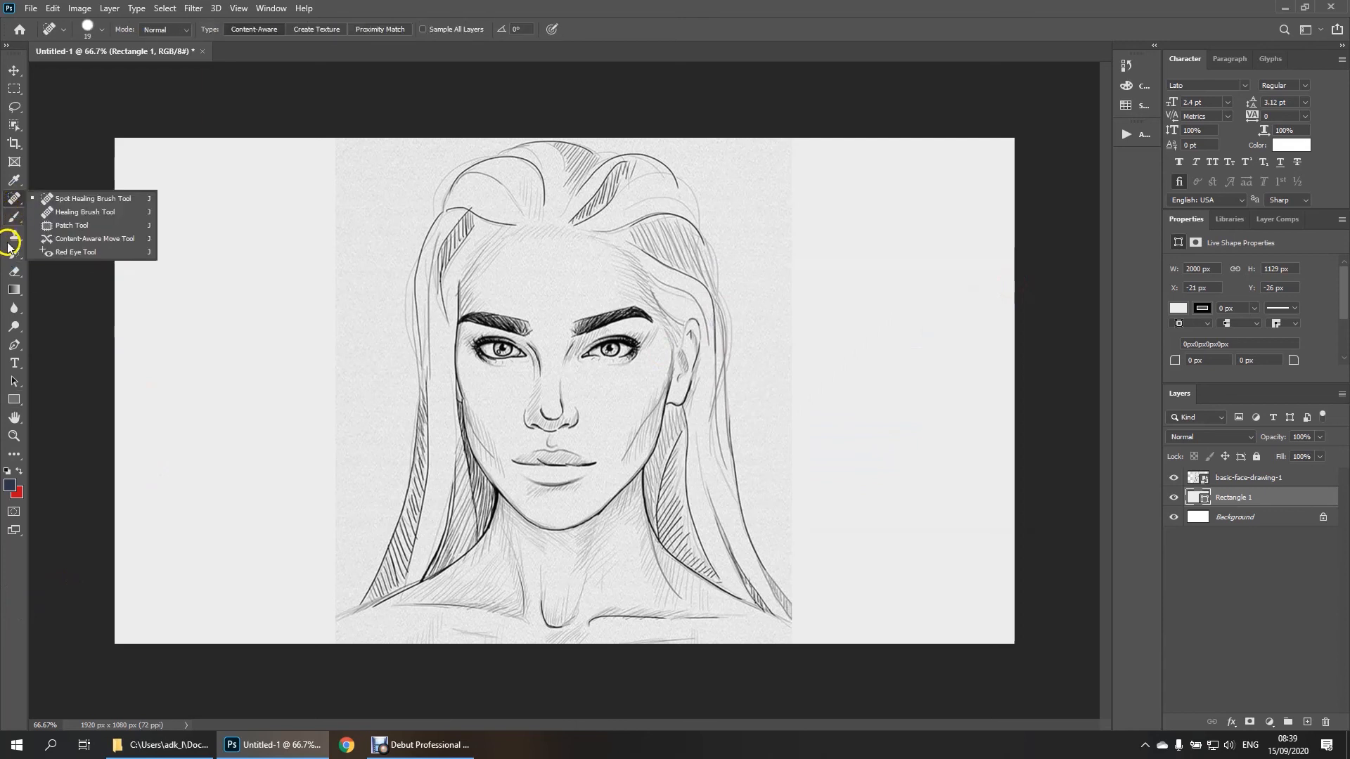
{"action": "left_click", "coordinate": [14, 272]}
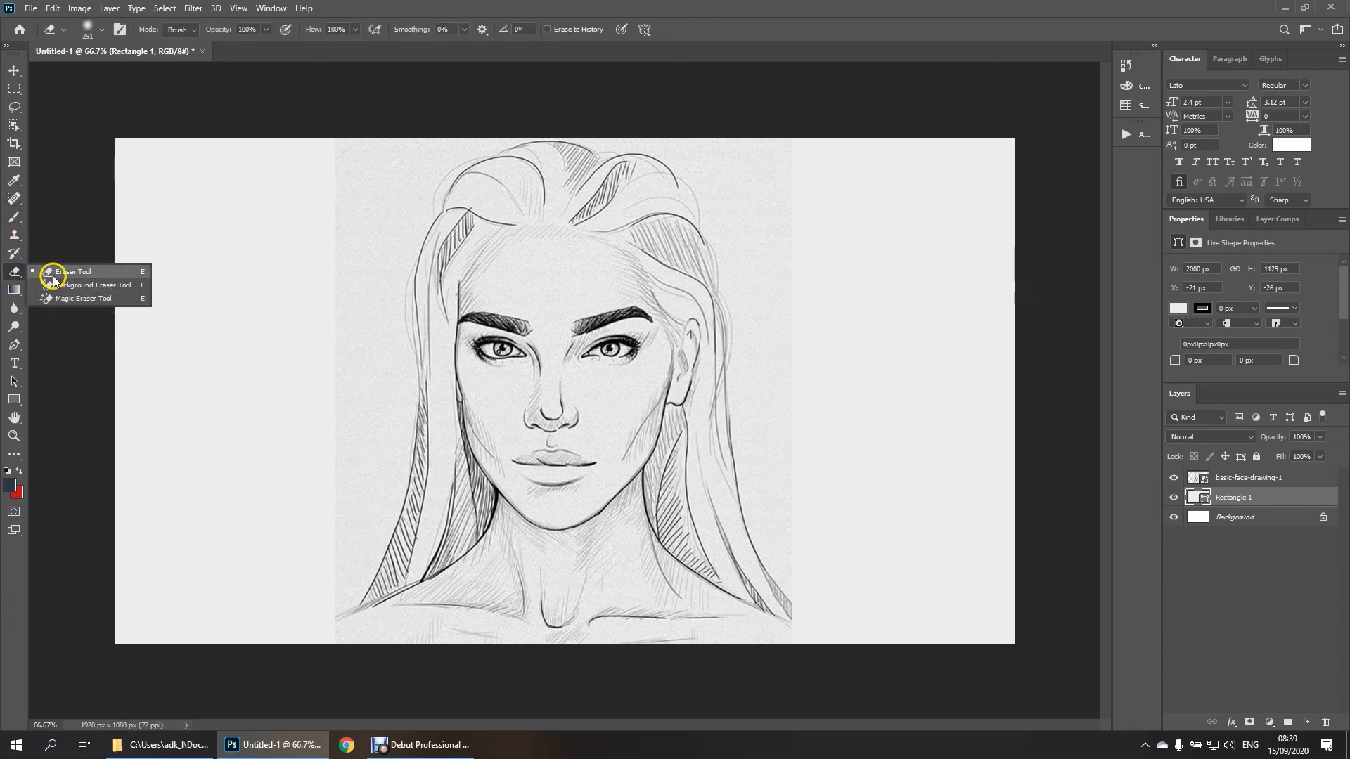
{"action": "left_click", "coordinate": [53, 273]}
{"action": "left_click", "coordinate": [396, 277]}
{"action": "left_click", "coordinate": [635, 278]}
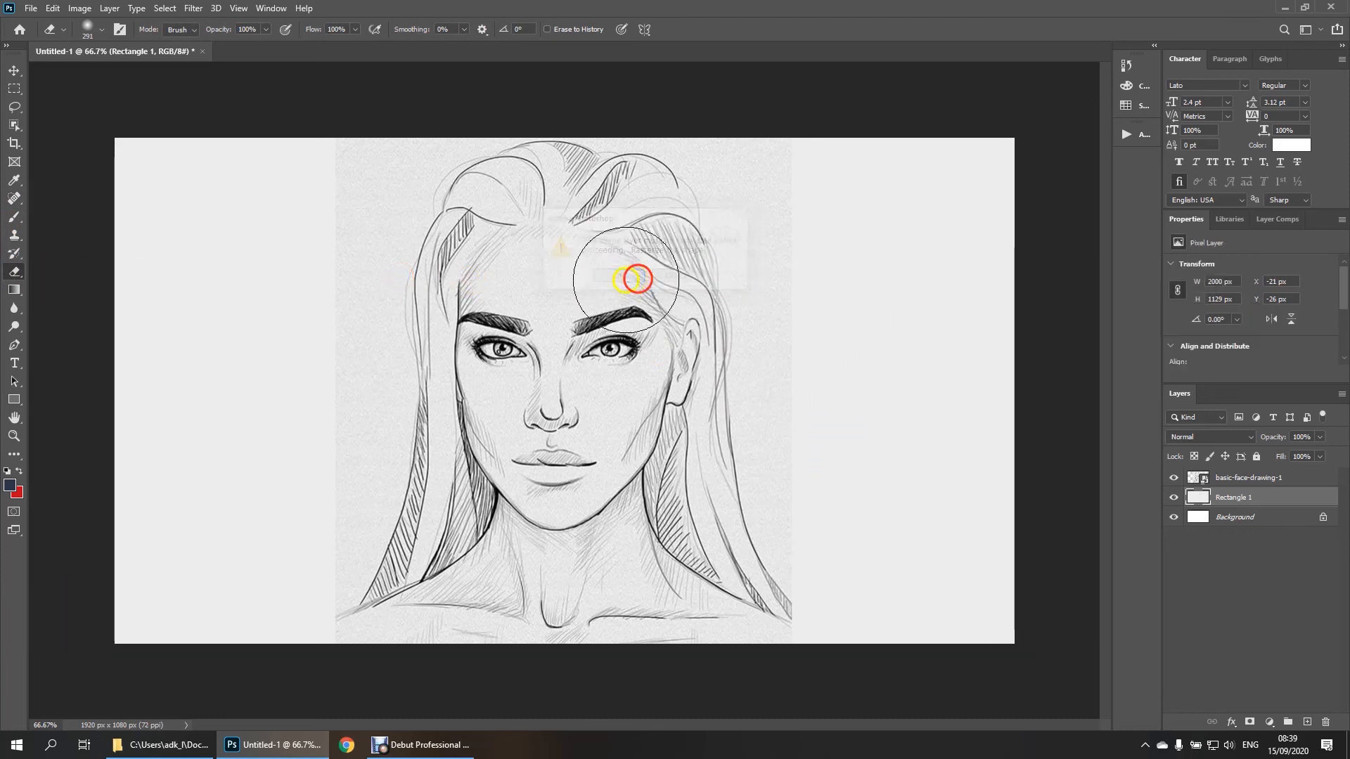
{"action": "left_click", "coordinate": [365, 170]}
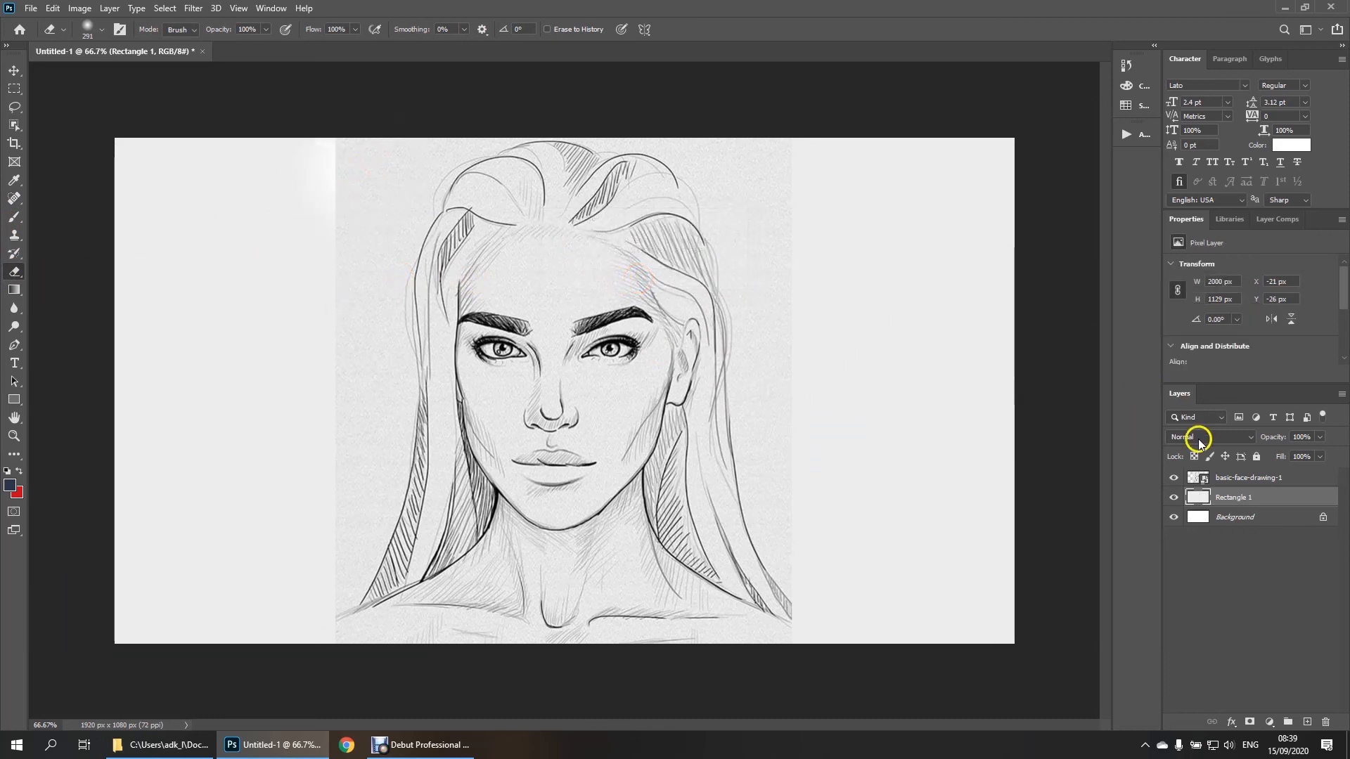
Rasterize the basic-face-drawing-1 layer and softly erase its side and corner edges to blend it into the grey rectangle
{"action": "left_click", "coordinate": [1240, 478]}
{"action": "left_click", "coordinate": [407, 201]}
{"action": "left_click", "coordinate": [669, 291]}
{"action": "mouse_move", "coordinate": [395, 225]}
{"action": "left_mouse_down"}
{"action": "mouse_move", "coordinate": [361, 166]}
{"action": "mouse_move", "coordinate": [379, 166]}
{"action": "mouse_move", "coordinate": [326, 241]}
{"action": "mouse_move", "coordinate": [317, 497]}
{"action": "mouse_move", "coordinate": [281, 618]}
{"action": "mouse_move", "coordinate": [322, 383]}
{"action": "left_mouse_up"}
{"action": "mouse_move", "coordinate": [770, 146]}
{"action": "left_mouse_down"}
{"action": "mouse_move", "coordinate": [762, 135]}
{"action": "mouse_move", "coordinate": [783, 247]}
{"action": "mouse_move", "coordinate": [806, 217]}
{"action": "mouse_move", "coordinate": [798, 370]}
{"action": "mouse_move", "coordinate": [808, 485]}
{"action": "mouse_move", "coordinate": [844, 563]}
{"action": "mouse_move", "coordinate": [834, 633]}
{"action": "left_mouse_up"}
{"action": "left_click_drag", "start_coordinate": [310, 654], "coordinate": [305, 657]}
{"action": "left_click_drag", "start_coordinate": [705, 117], "coordinate": [735, 132]}
{"action": "left_click", "coordinate": [438, 105]}
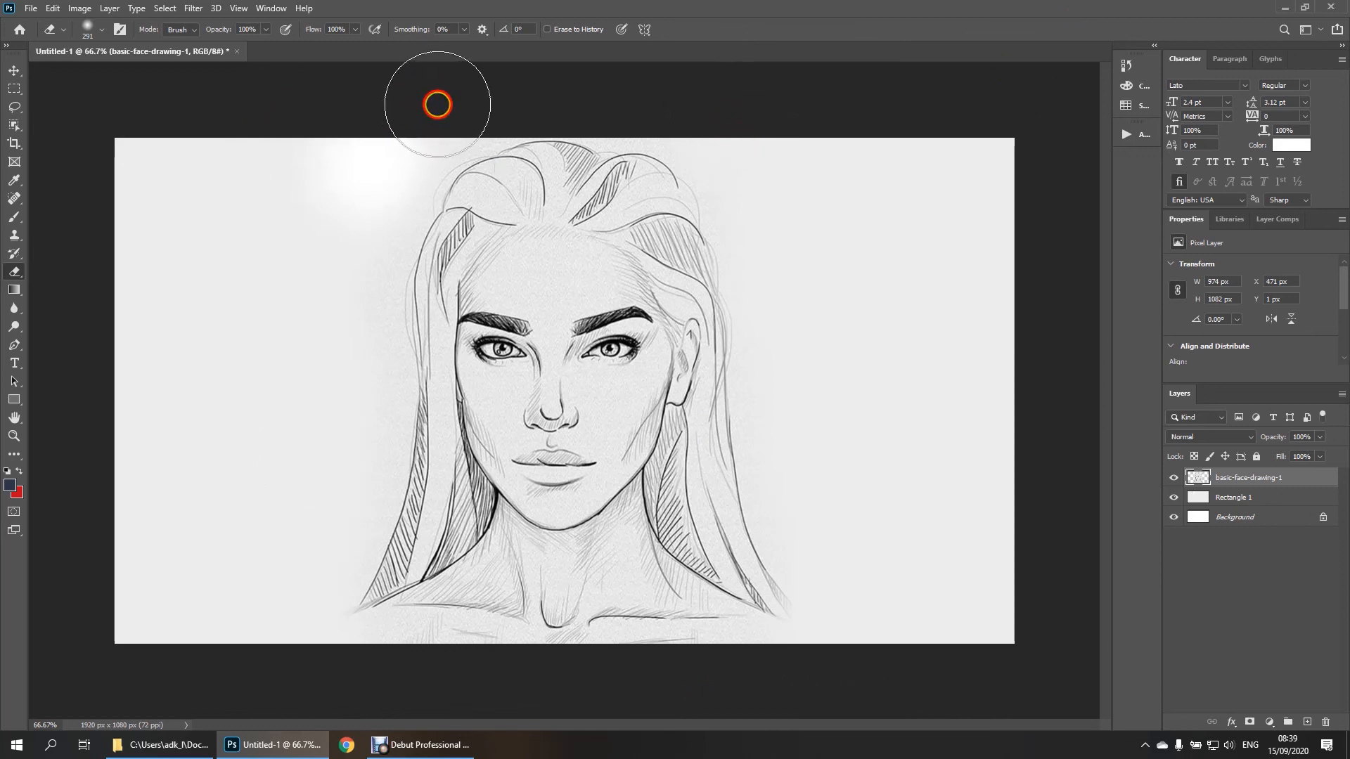
{"action": "mouse_move", "coordinate": [341, 209]}
{"action": "left_mouse_down"}
{"action": "mouse_move", "coordinate": [353, 238]}
{"action": "mouse_move", "coordinate": [336, 327]}
{"action": "mouse_move", "coordinate": [353, 380]}
{"action": "left_mouse_up"}
{"action": "left_click", "coordinate": [344, 465]}
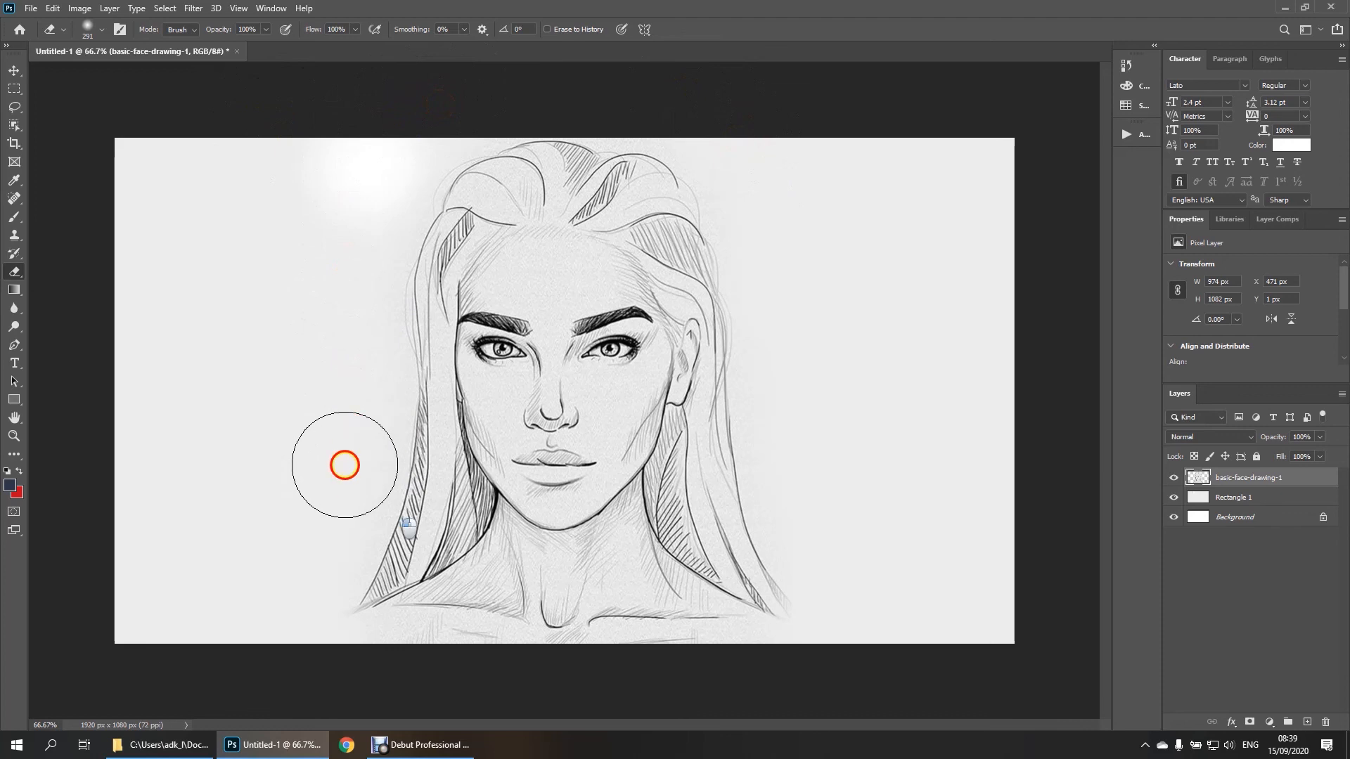
{"action": "left_click", "coordinate": [798, 389]}
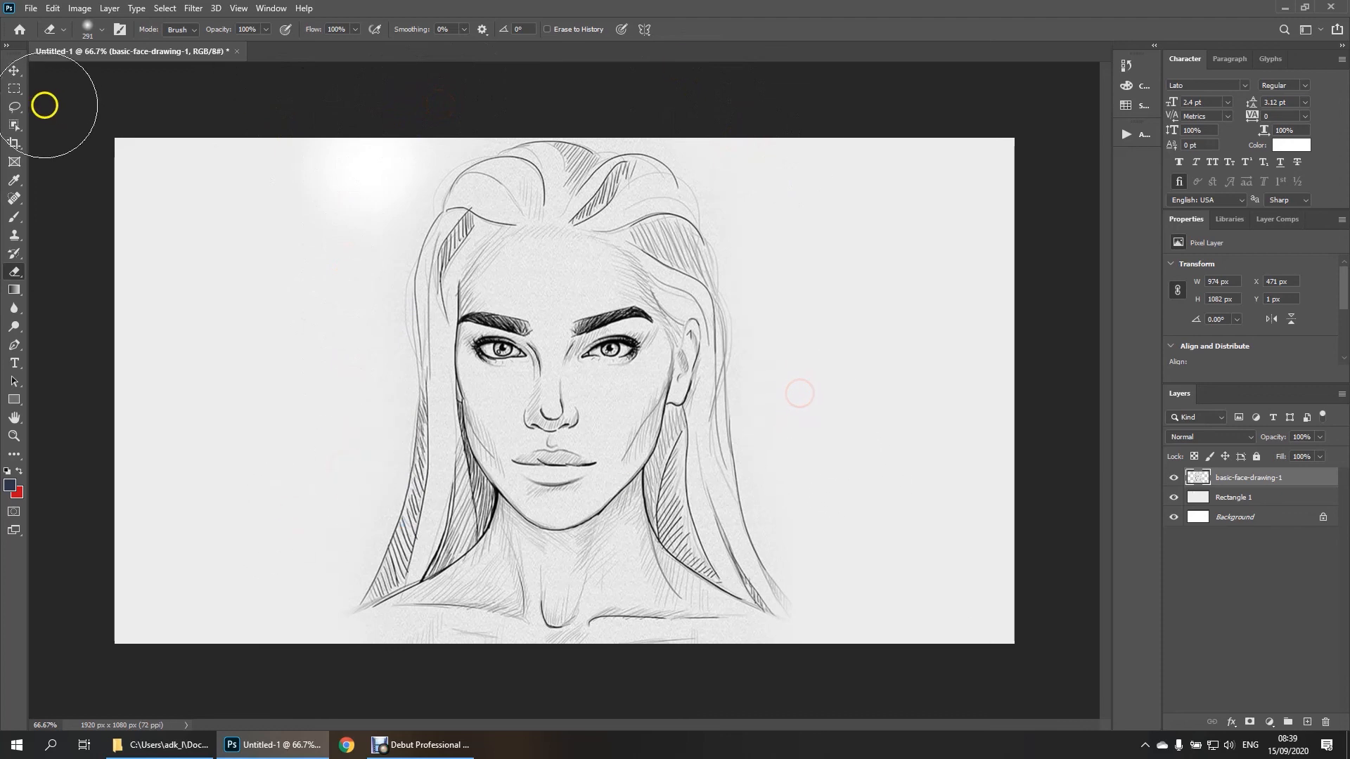
{"action": "left_click", "coordinate": [10, 72]}
{"action": "left_click", "coordinate": [137, 114]}
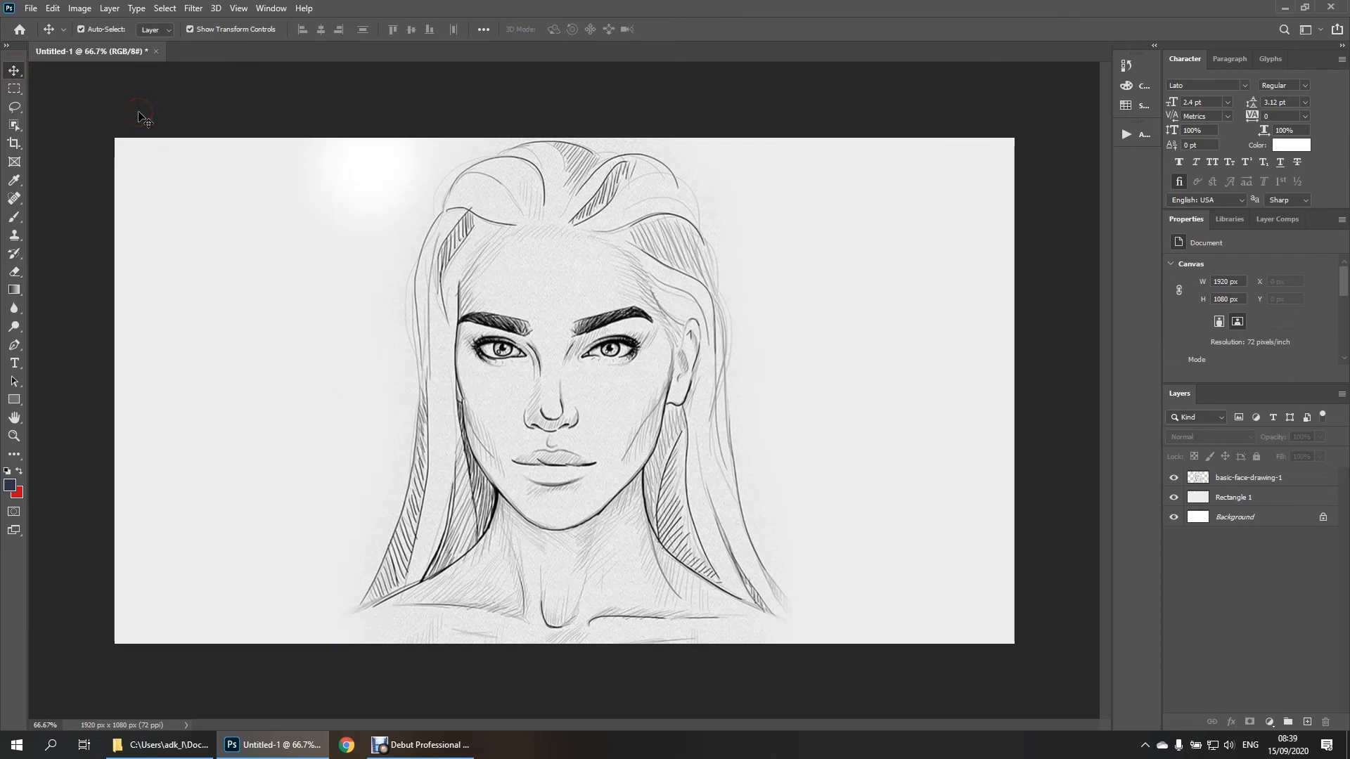